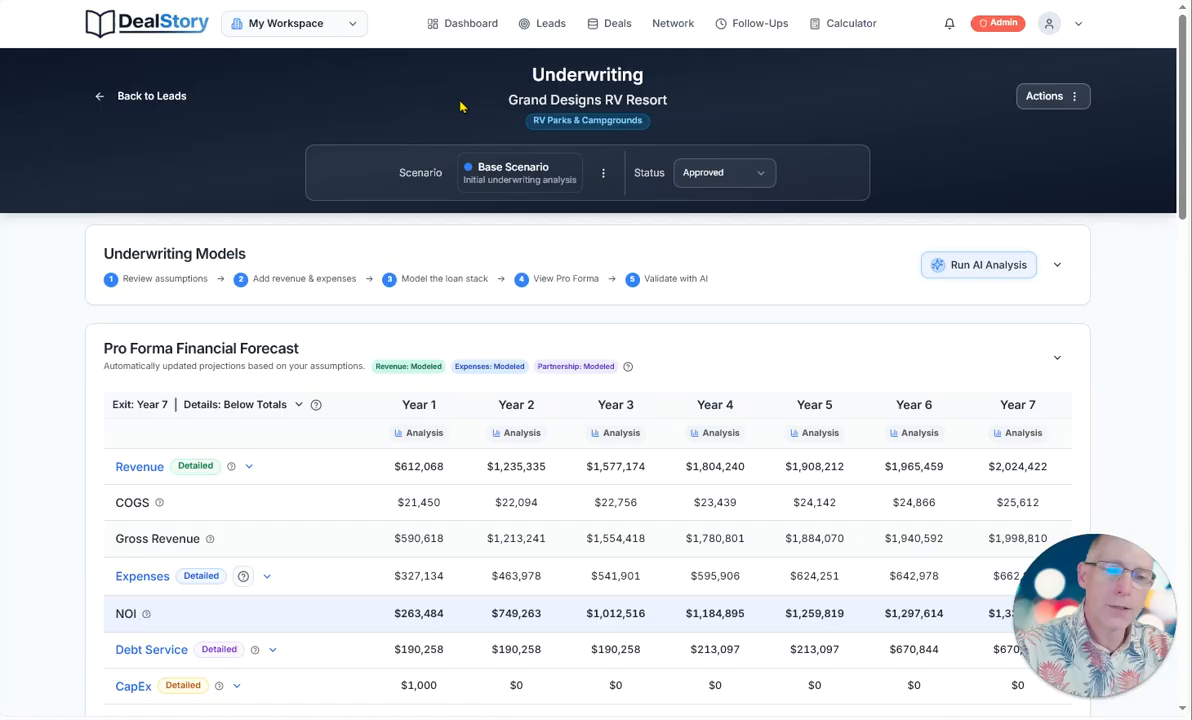
# Check which underwriting scenarios and scenario options are available for Grand Designs RV Resort.
pyautogui.click(670, 107)
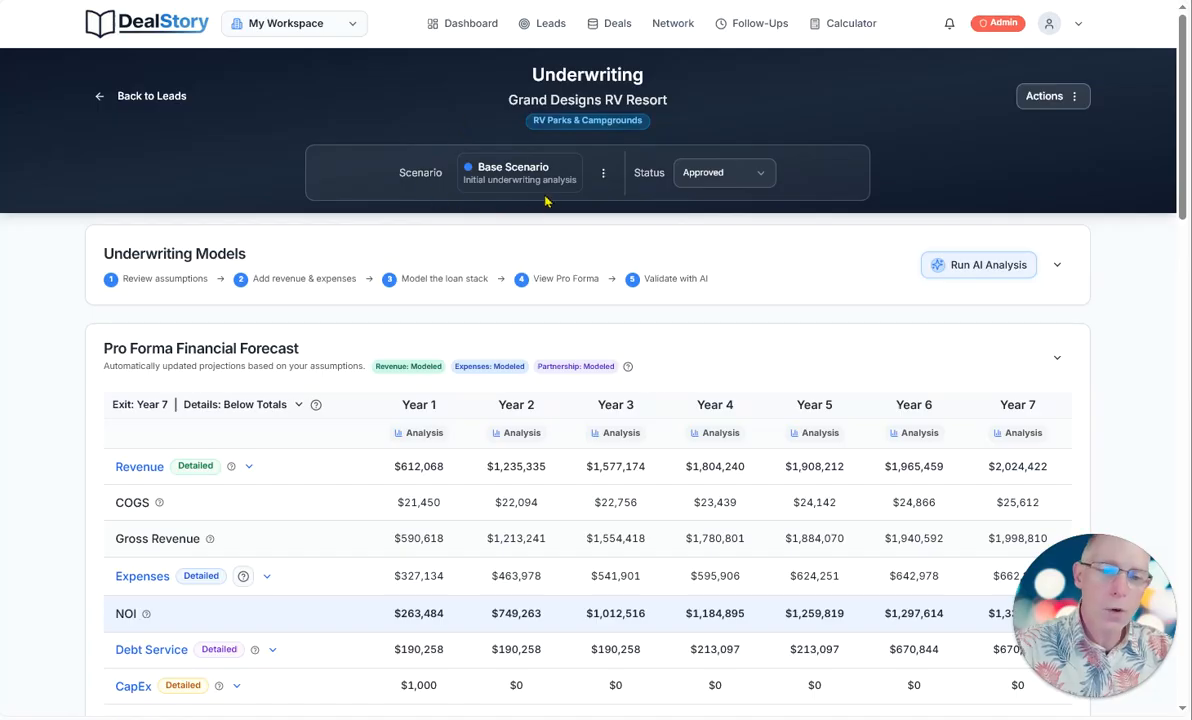
pyautogui.click(602, 175)
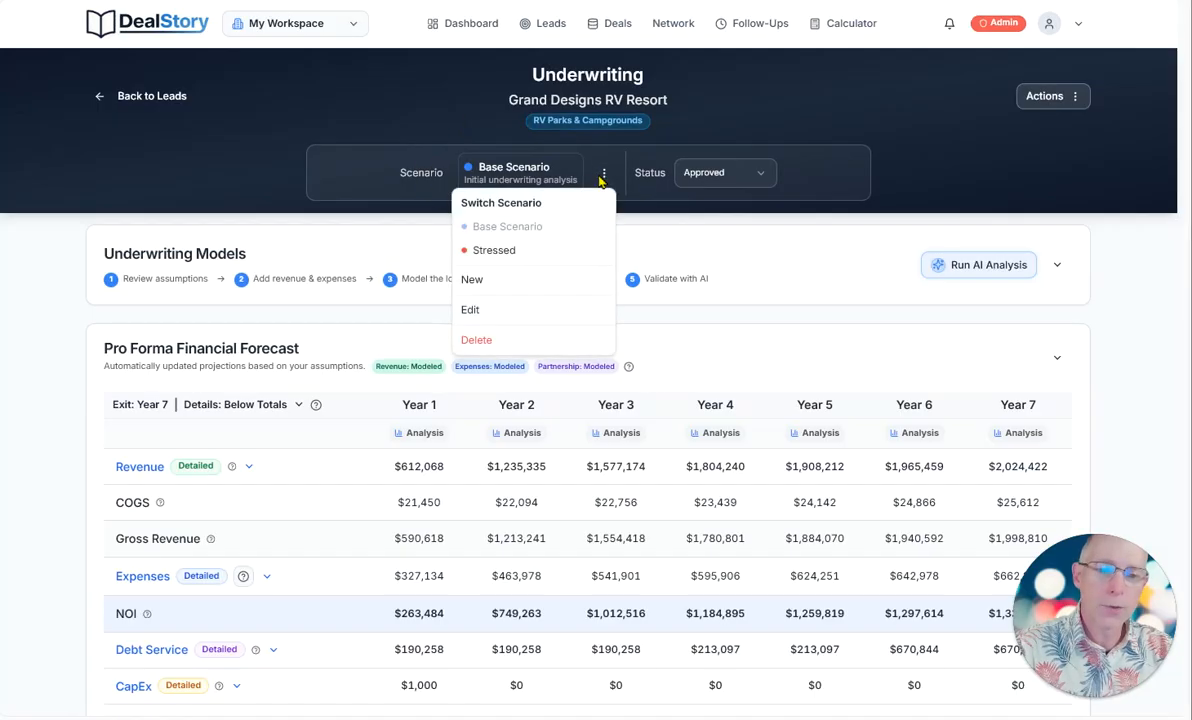
pyautogui.click(425, 135)
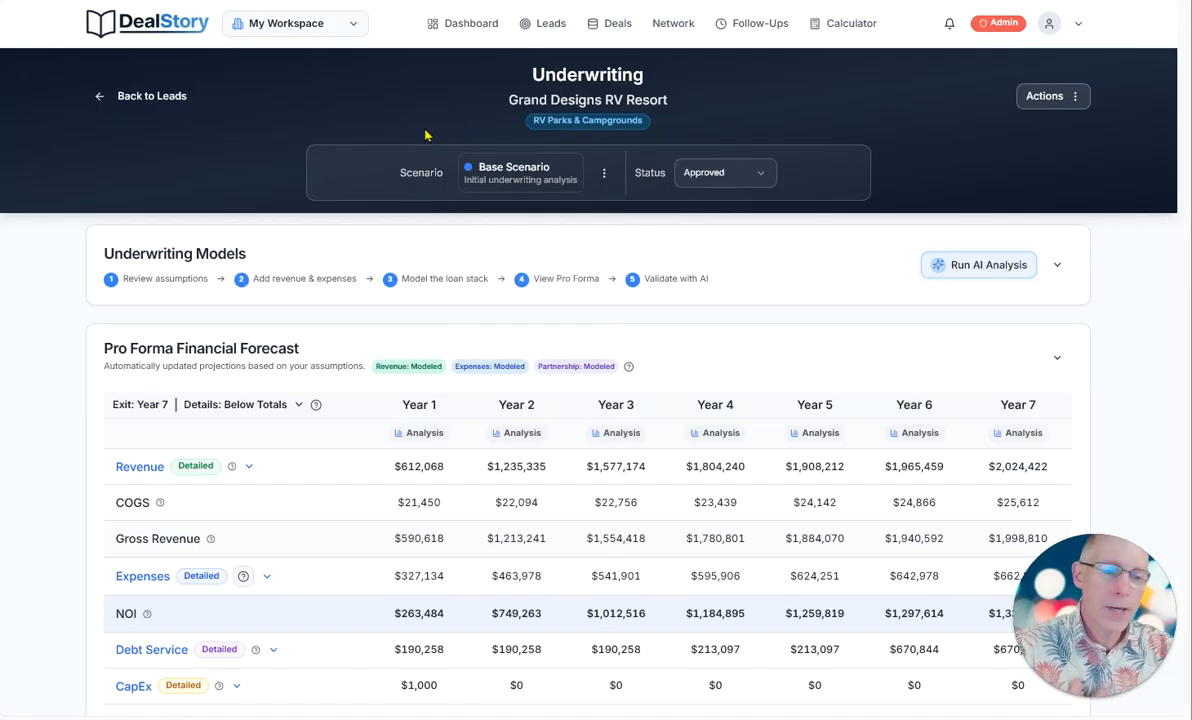
# Try out the new scenario form with the name "dgdsfgsdfgsdfg" and its copy-data sources, and close it without creating the scenario.
pyautogui.click(603, 174)
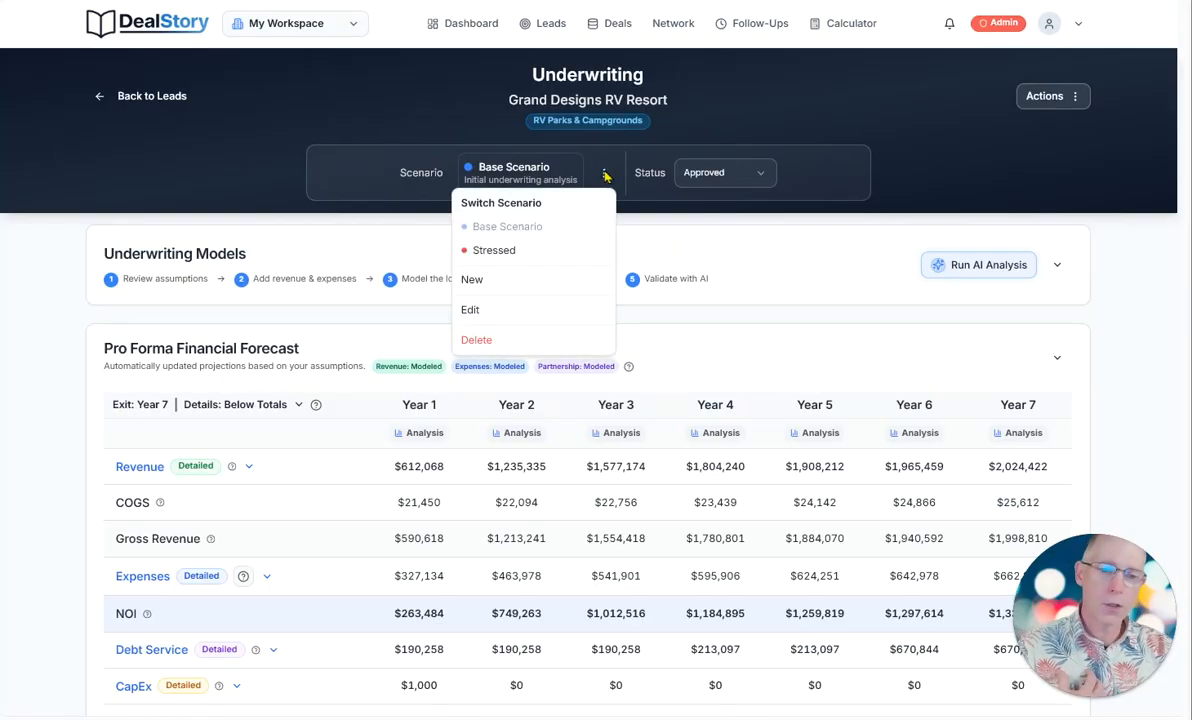
pyautogui.click(496, 281)
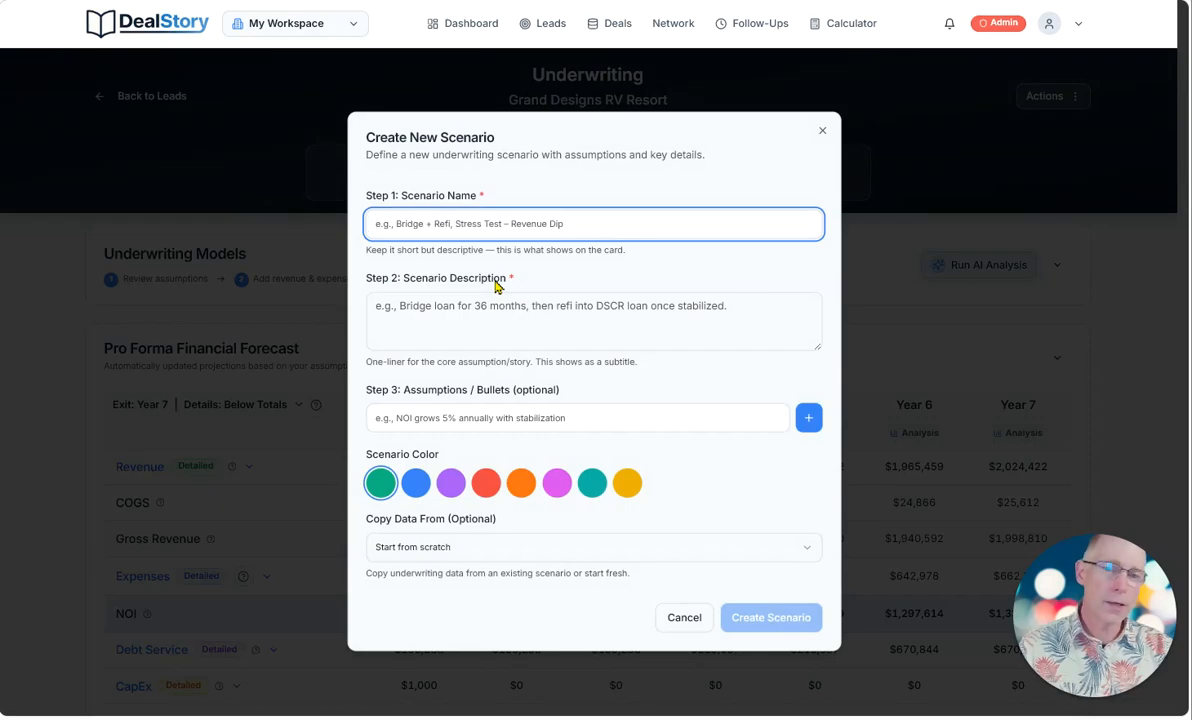
pyautogui.write('dgdsfgsdfgsdfg')
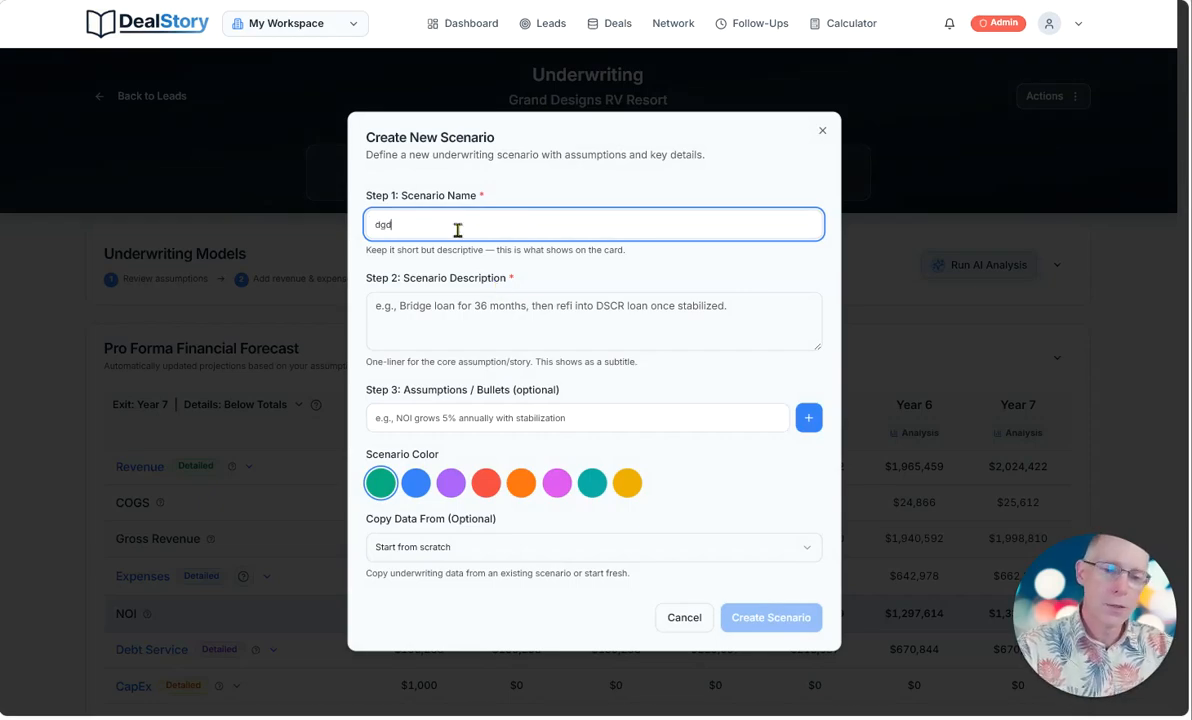
pyautogui.click(430, 305)
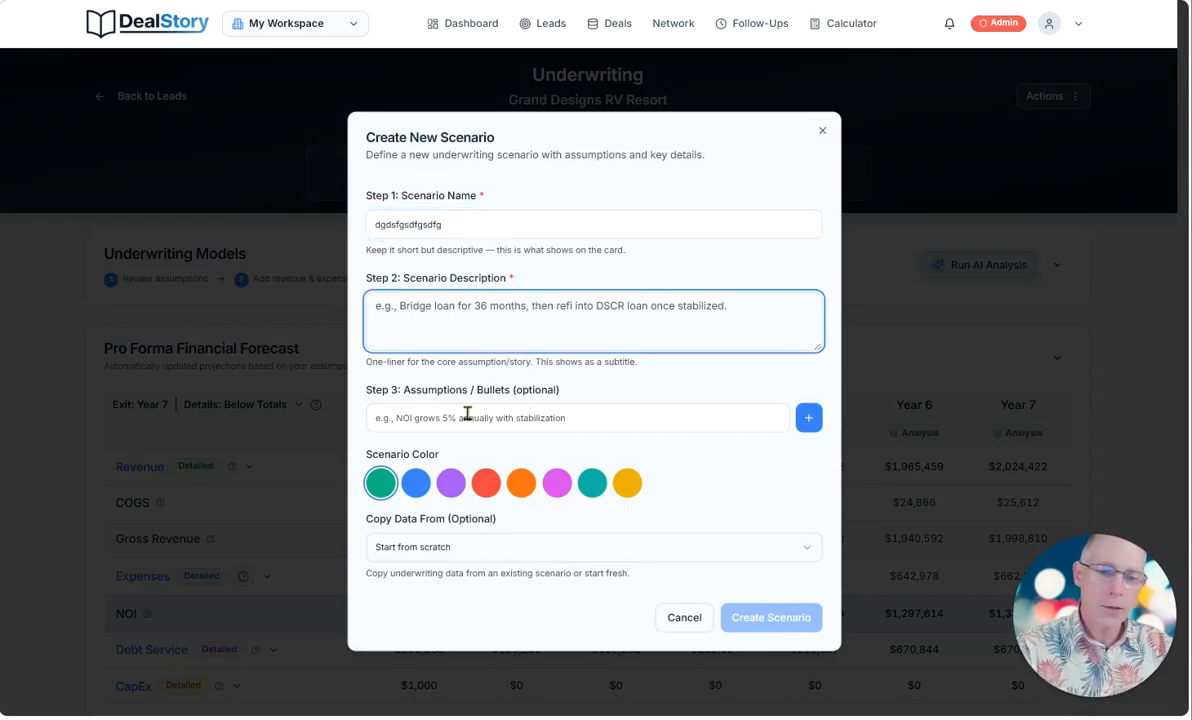
pyautogui.click(436, 410)
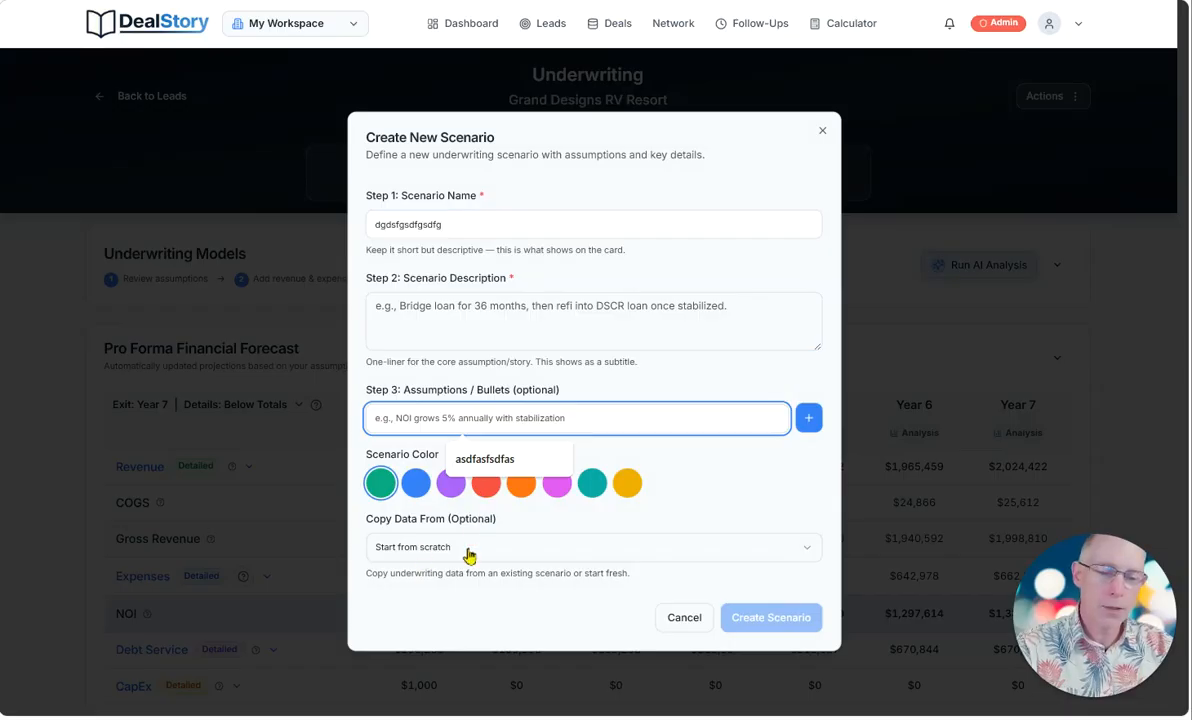
pyautogui.click(469, 550)
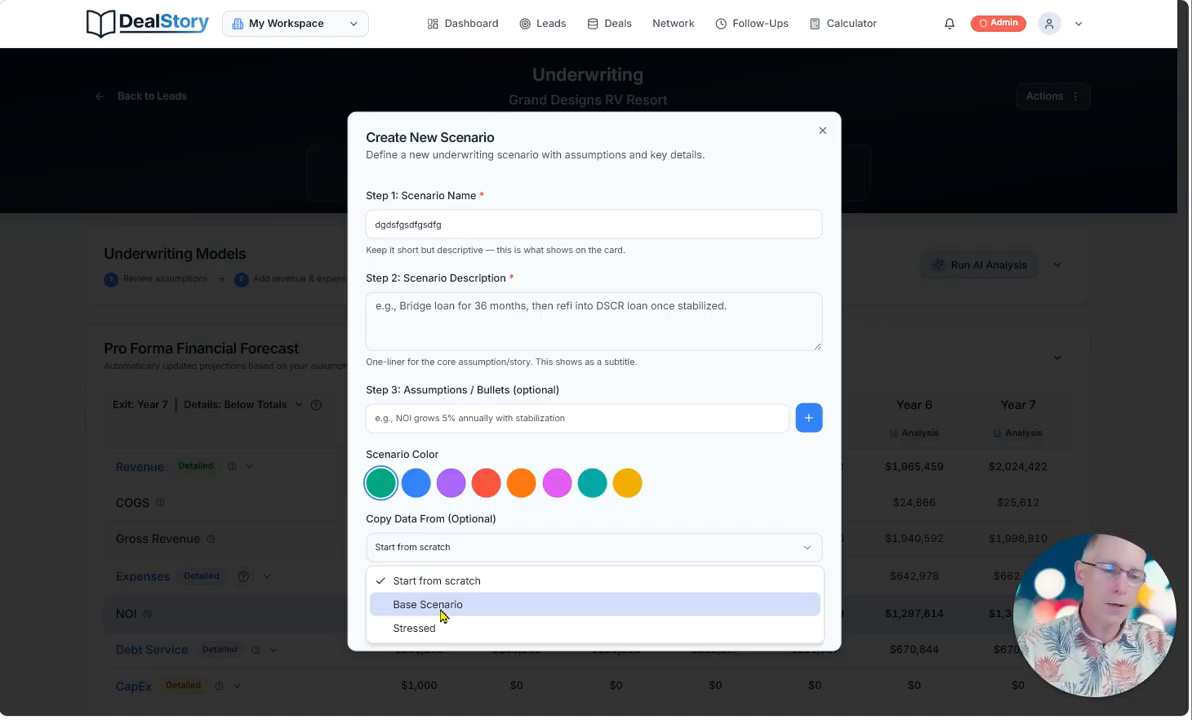
pyautogui.click(824, 133)
pyautogui.click(823, 132)
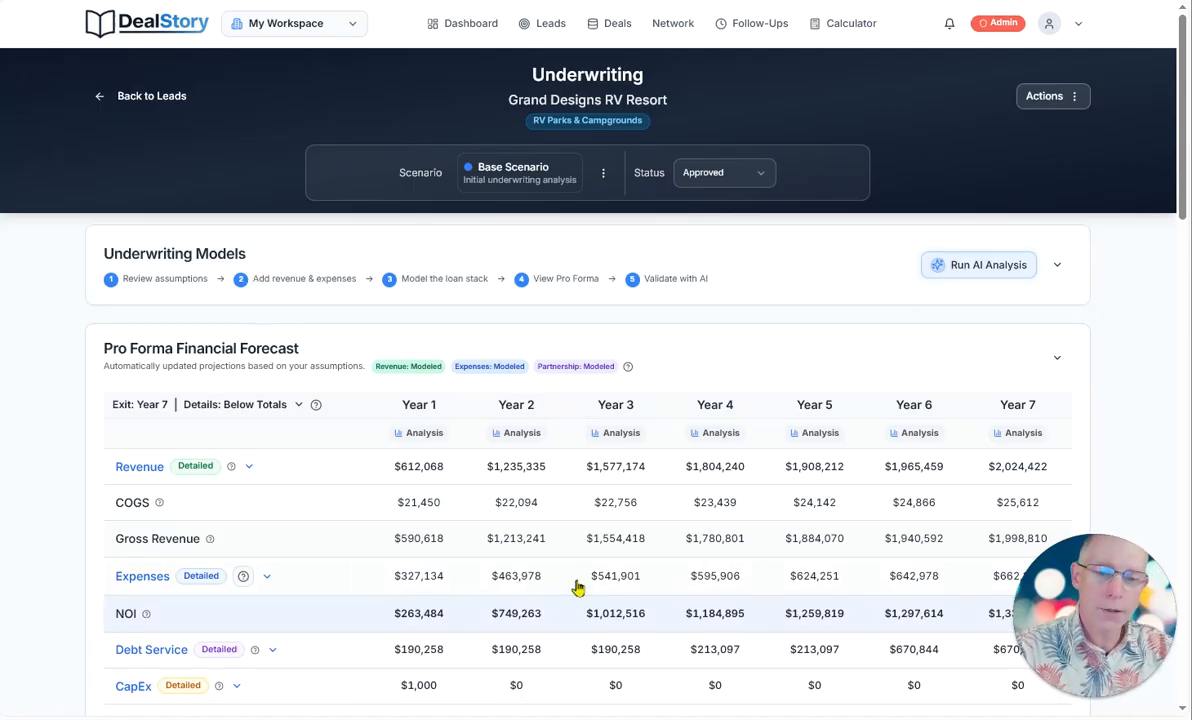
# Examine the Pro Forma Financial Forecast and the individual line items that make up Expenses.
pyautogui.scroll(-1, 578, 589)
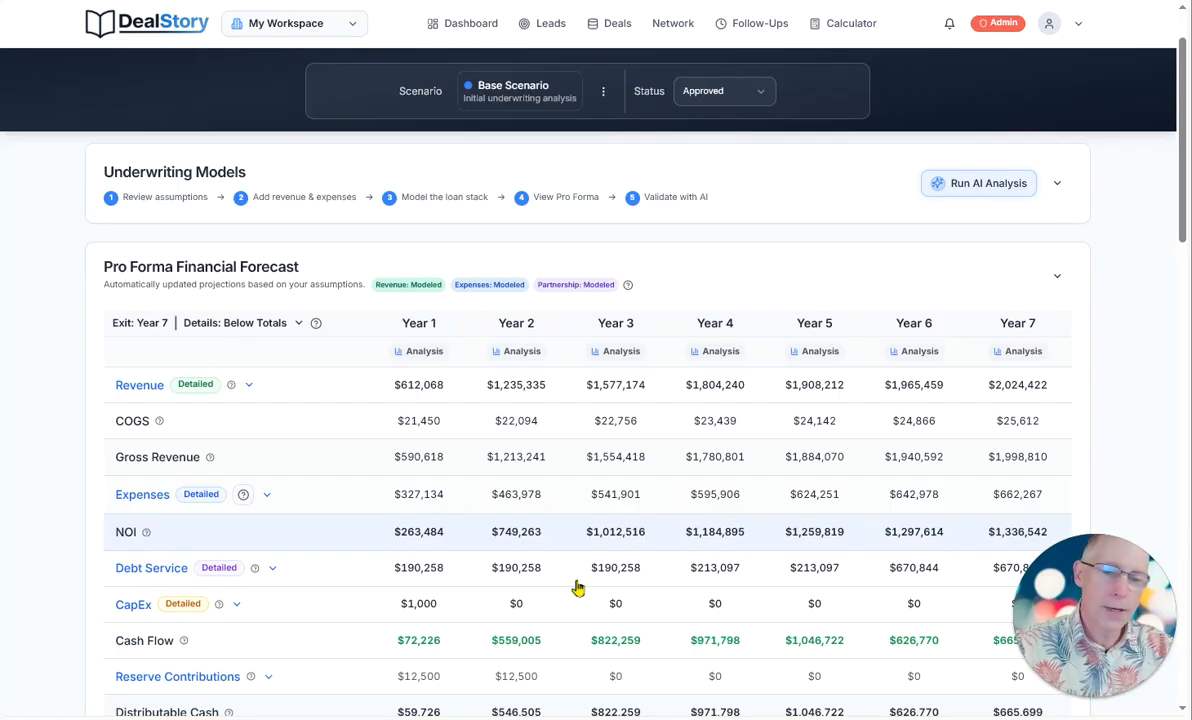
pyautogui.scroll(-1, 578, 589)
pyautogui.scroll(-1, 578, 589)
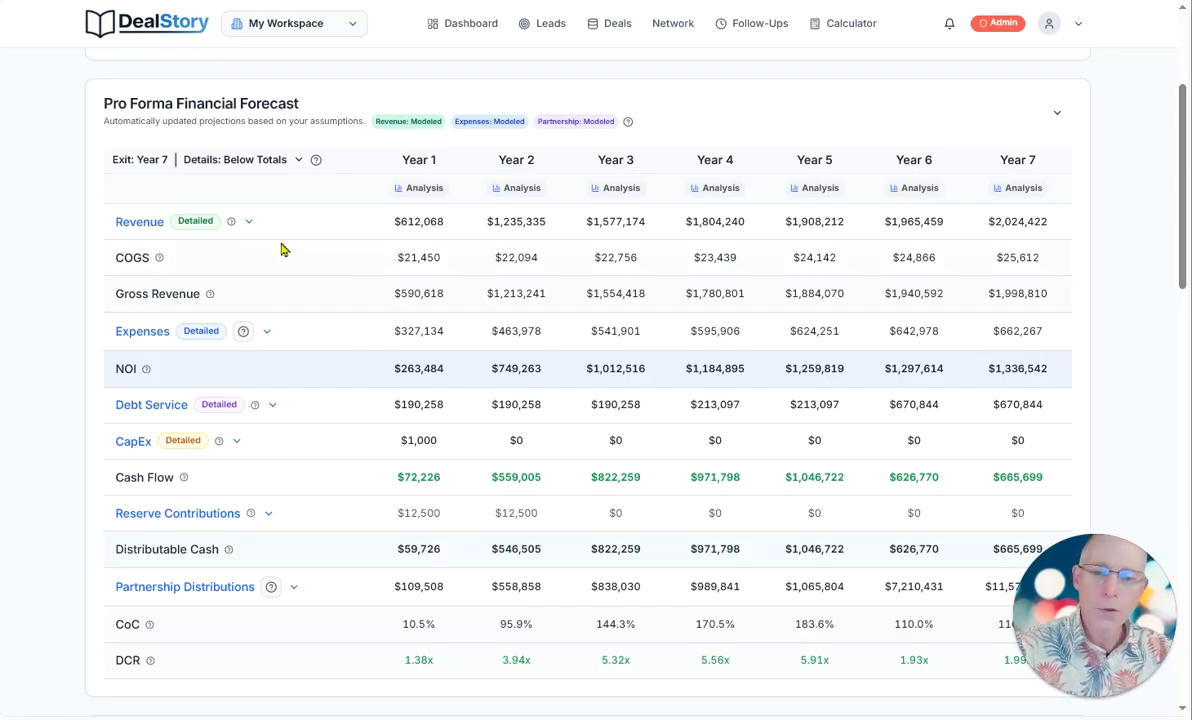
pyautogui.click(266, 334)
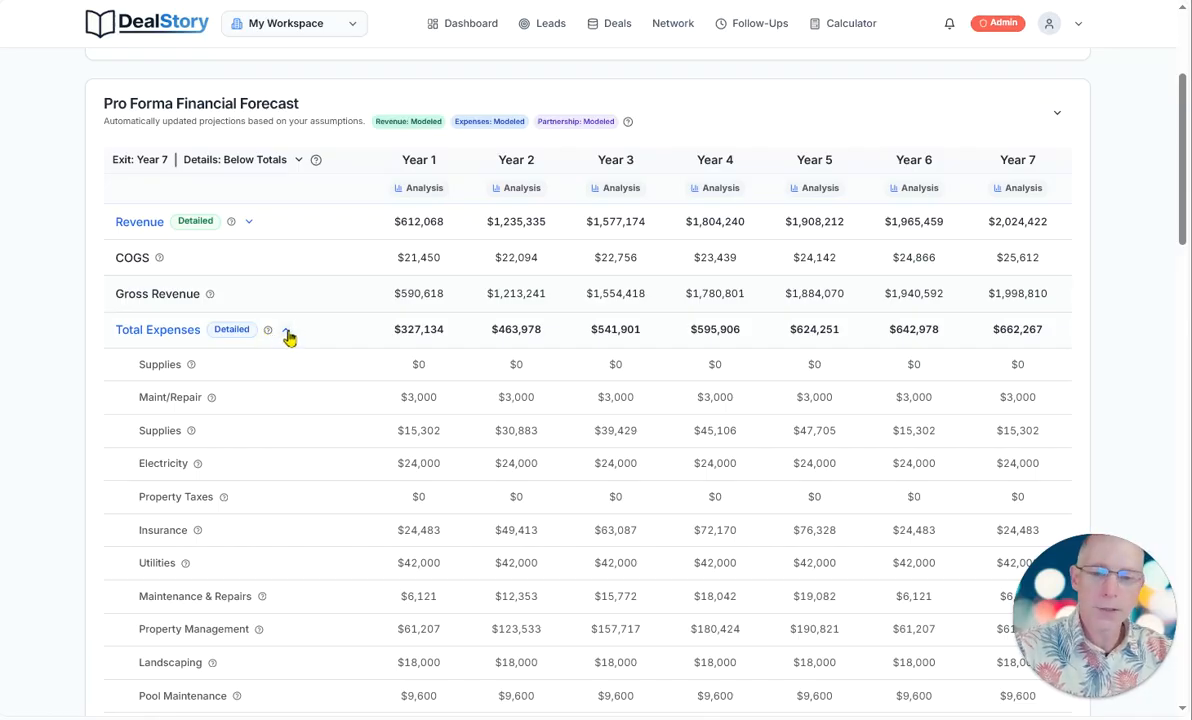
pyautogui.click(287, 335)
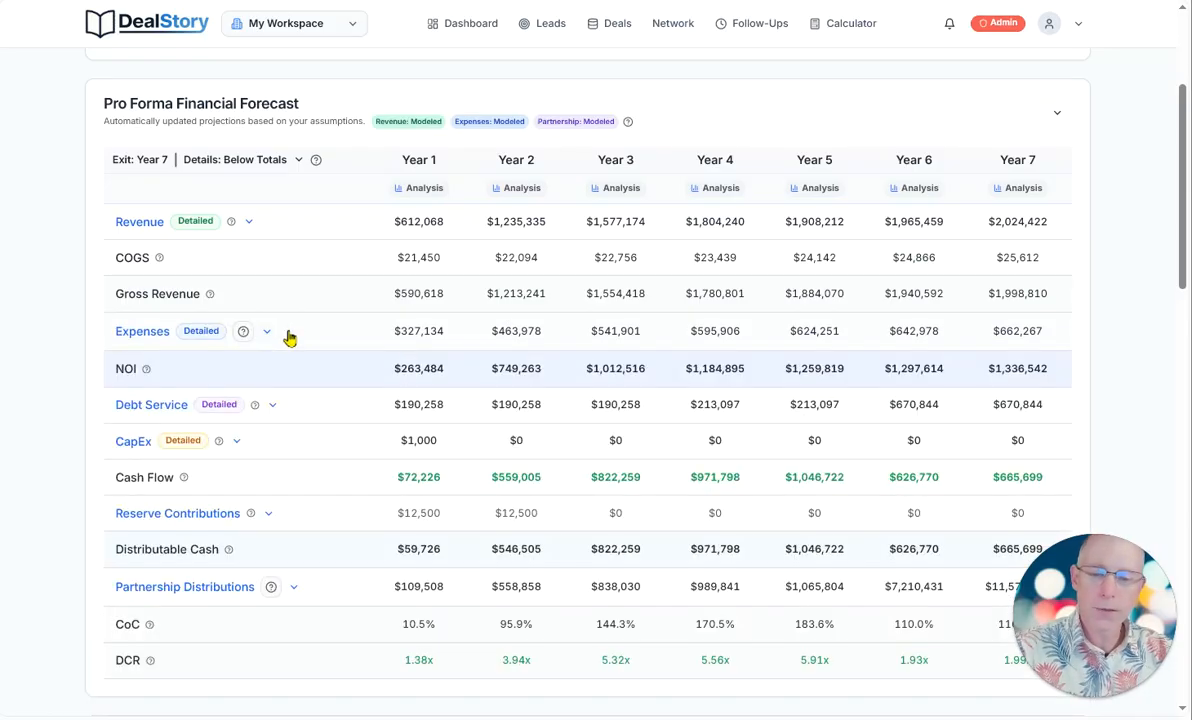
# Inspect the line items behind Debt Service, CapEx and Reserve Contributions in the forecast, collapsing each breakdown again.
pyautogui.click(272, 405)
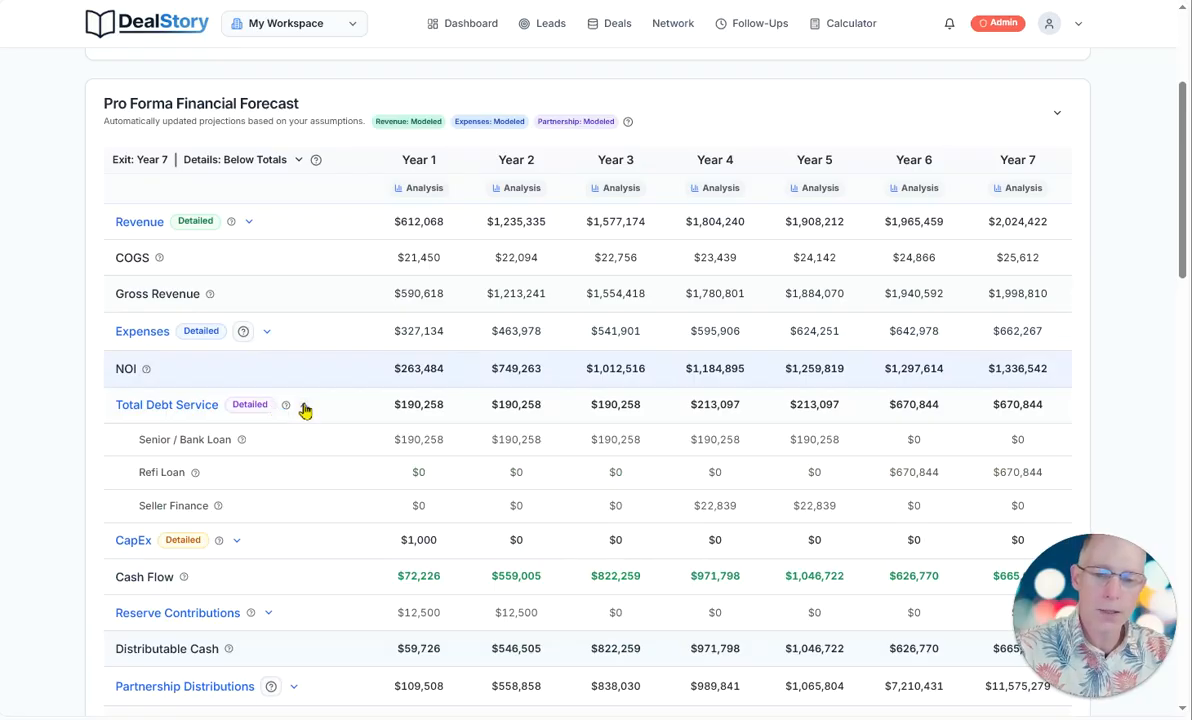
pyautogui.click(305, 408)
pyautogui.click(236, 441)
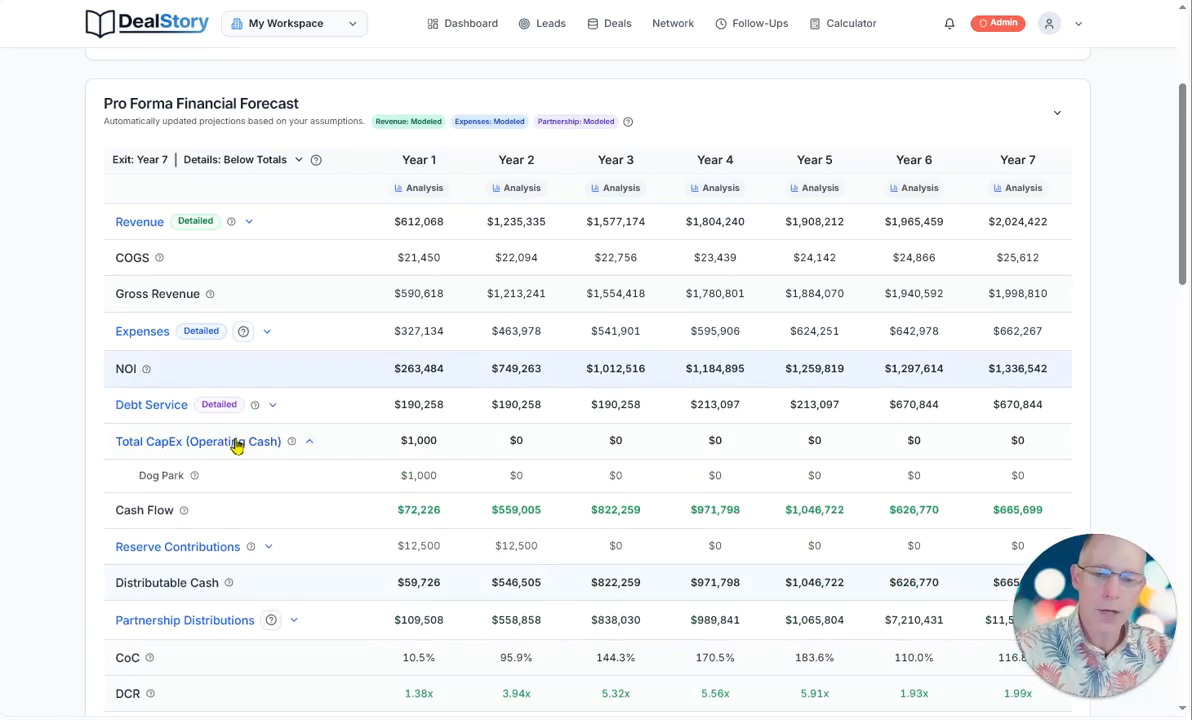
pyautogui.click(307, 443)
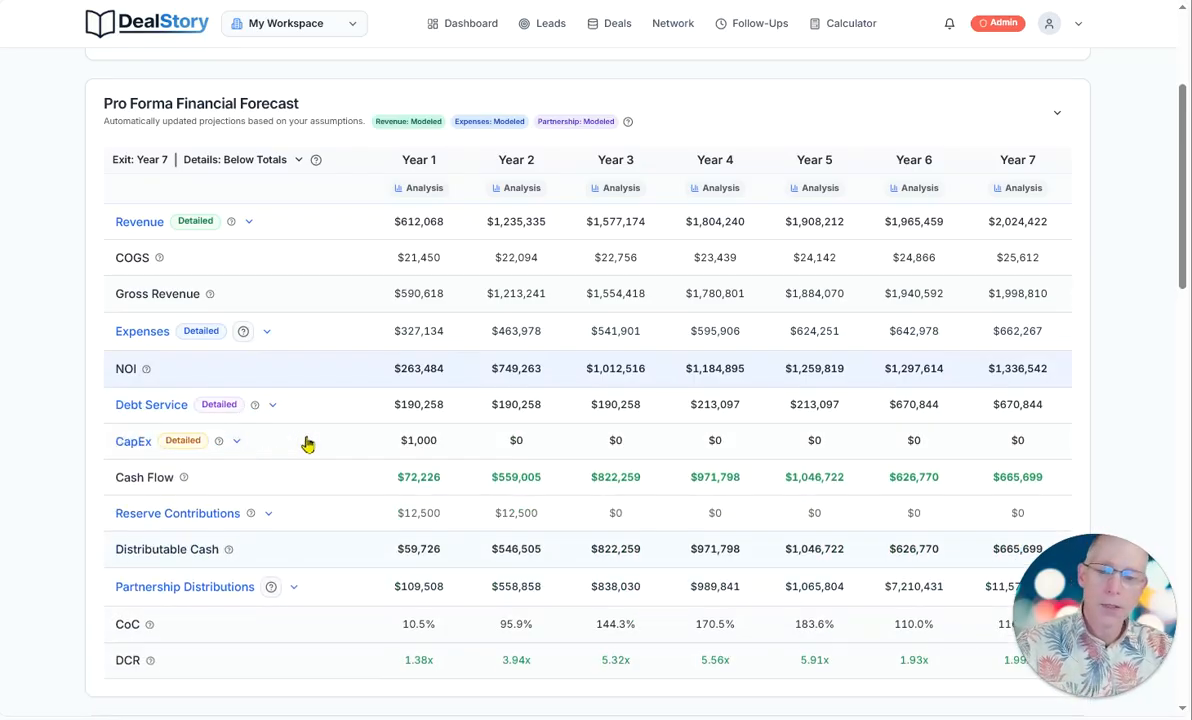
pyautogui.click(268, 518)
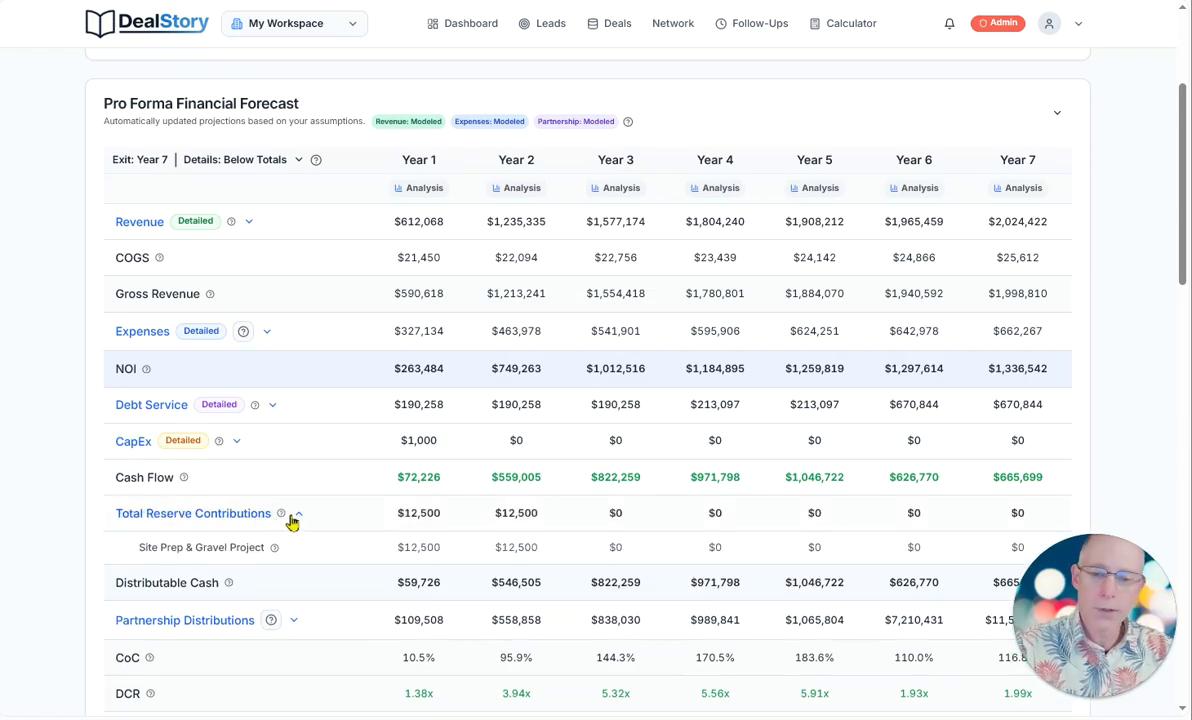
pyautogui.click(295, 516)
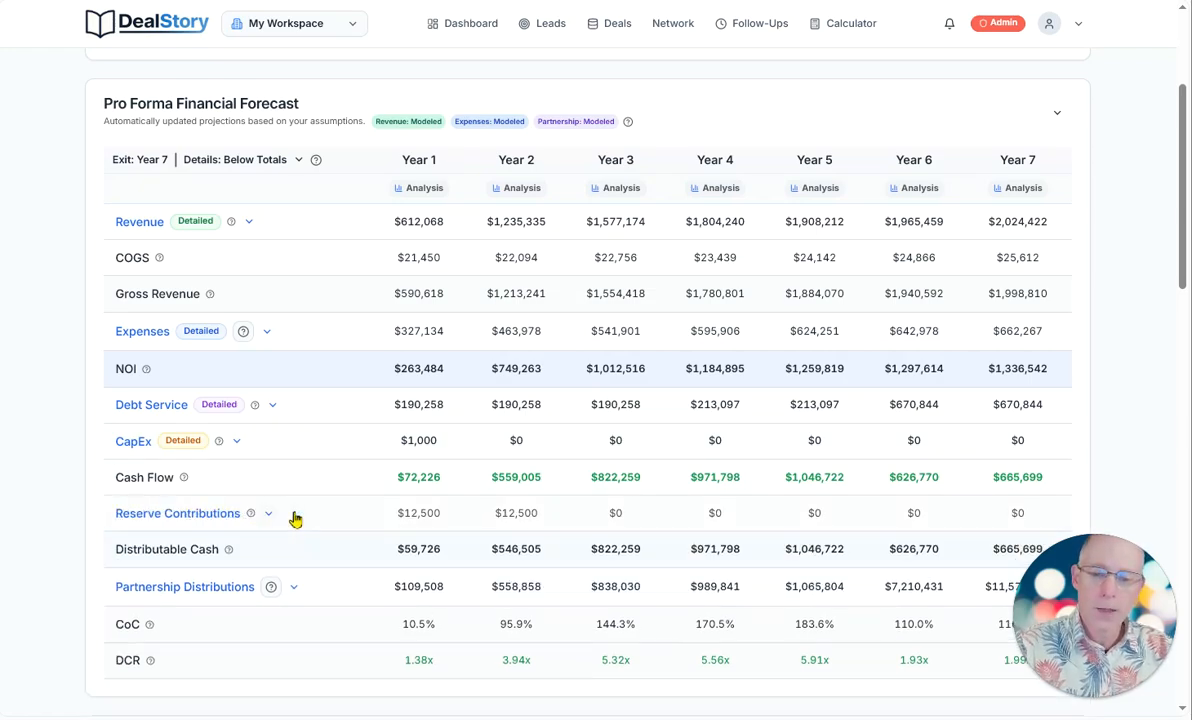
# Break down Partnership Distributions in the forecast into its components, including the individual GP Fees.
pyautogui.click(294, 590)
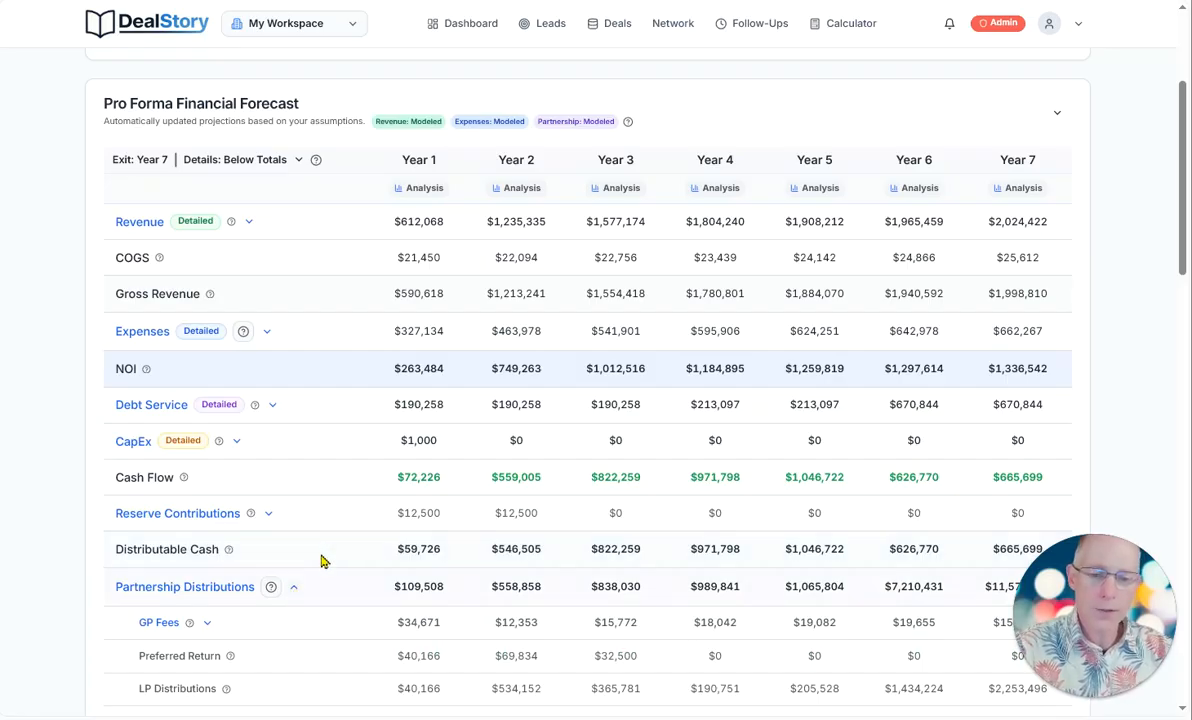
pyautogui.scroll(-1, 325, 552)
pyautogui.click(208, 541)
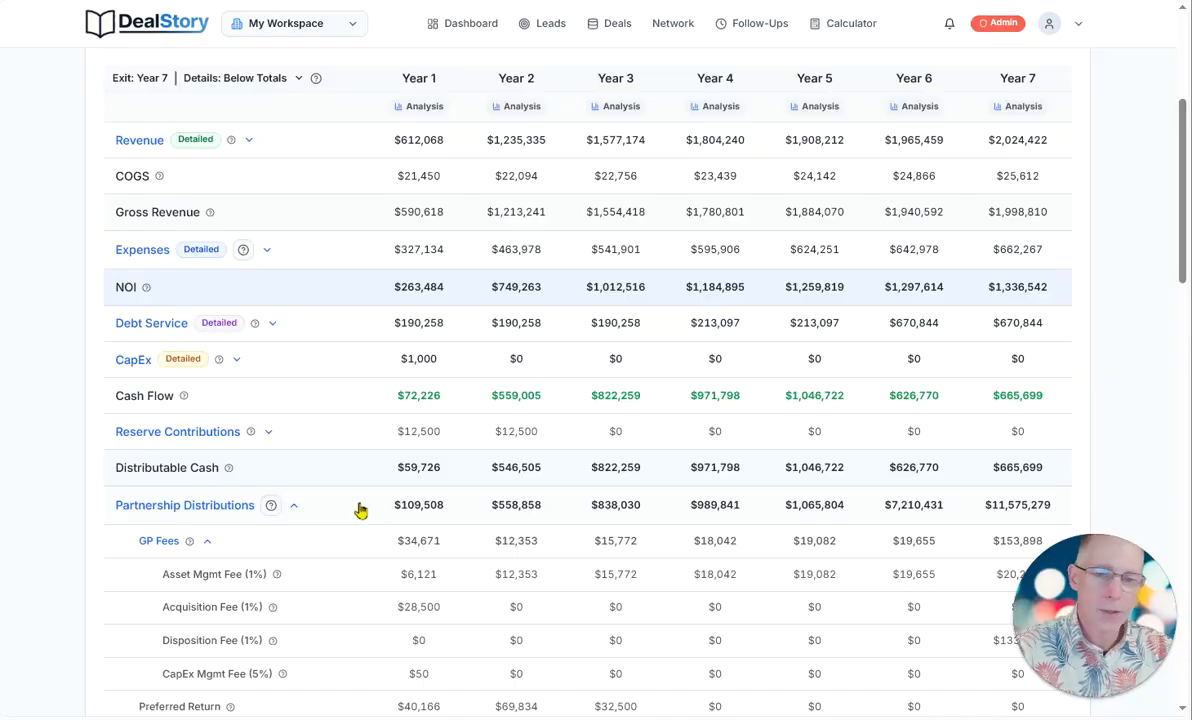
# Expand the Underwriting Models section and review the acquisition, revenue and operating expense figures in Deal Assumptions.
pyautogui.scroll(4, 359, 505)
pyautogui.click(450, 279)
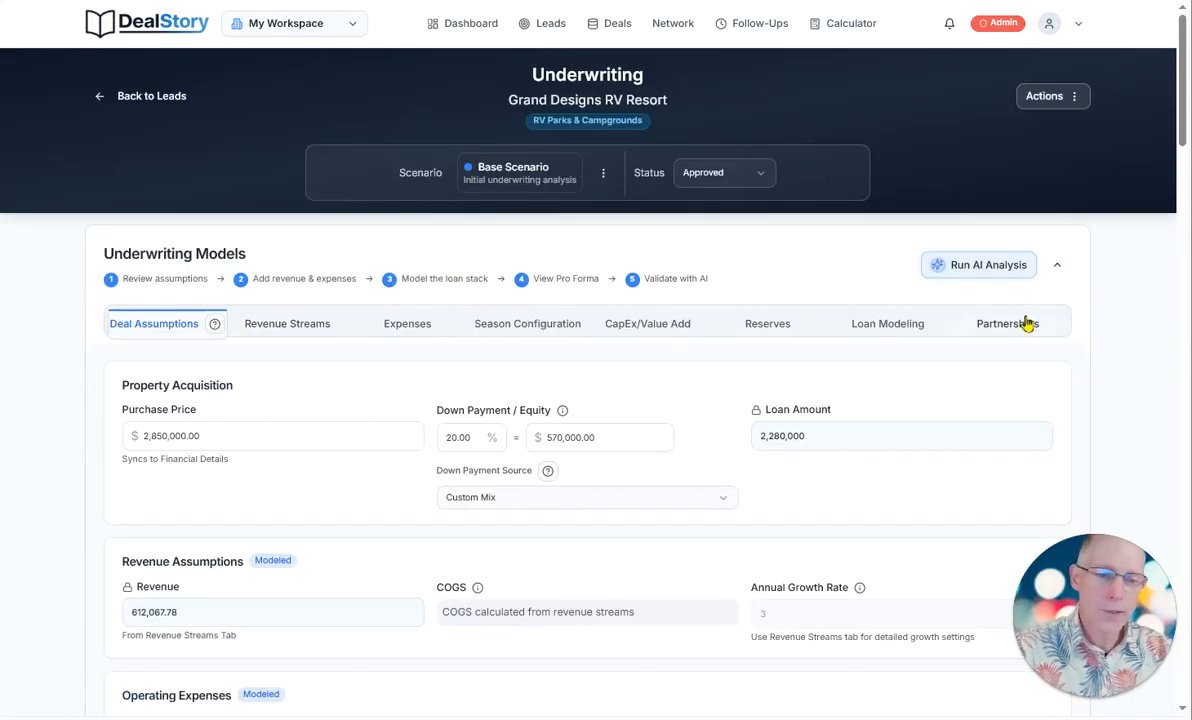
pyautogui.scroll(-1, 843, 390)
pyautogui.scroll(-2, 843, 390)
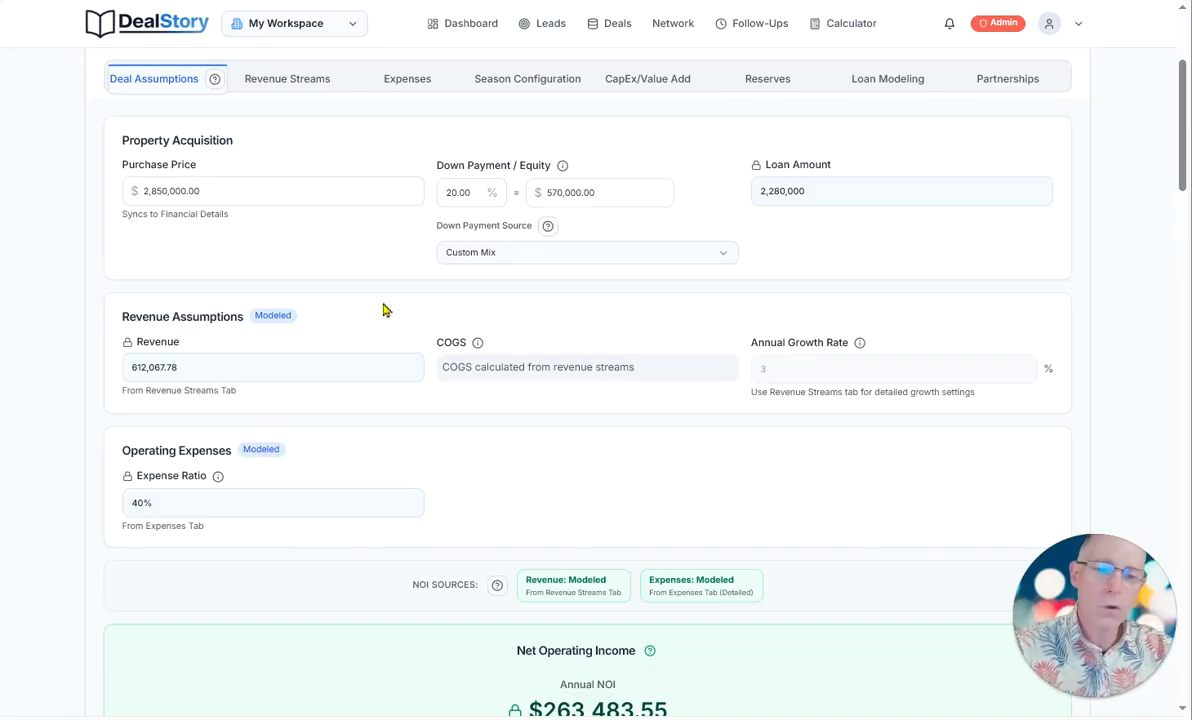
pyautogui.scroll(1, 378, 335)
pyautogui.scroll(1, 378, 335)
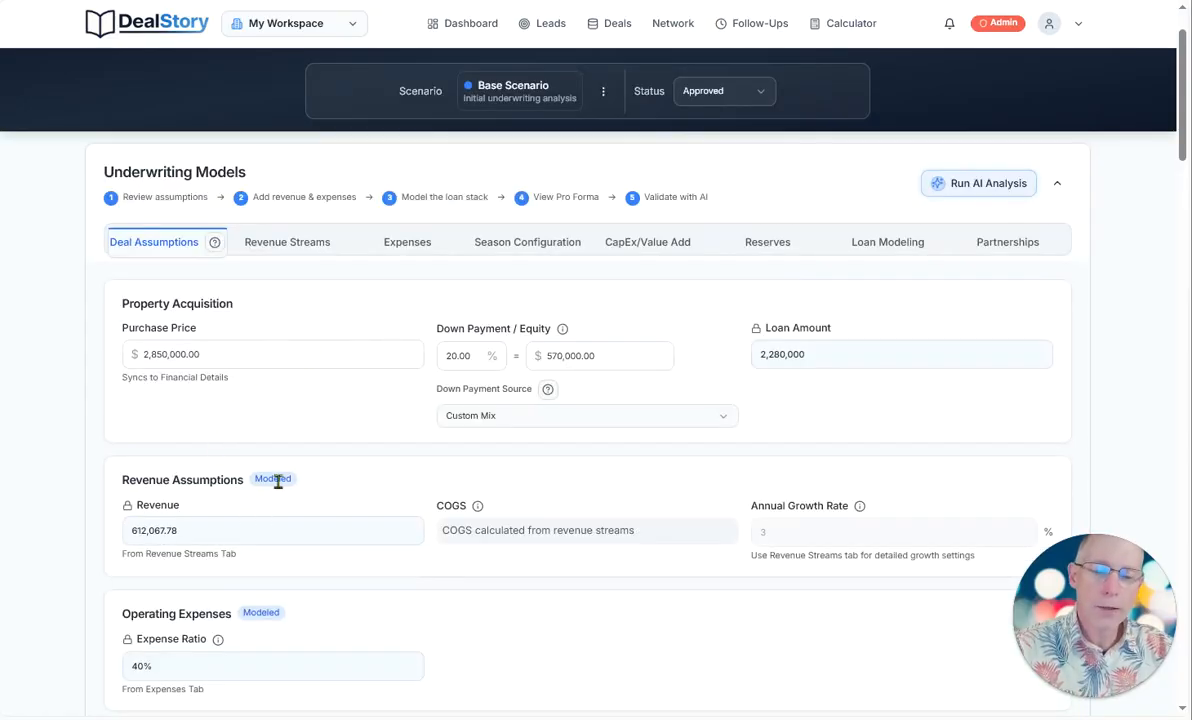
# Disable Revenue Streams Modeling and check how the Revenue Assumptions in Deal Assumptions respond.
pyautogui.click(266, 240)
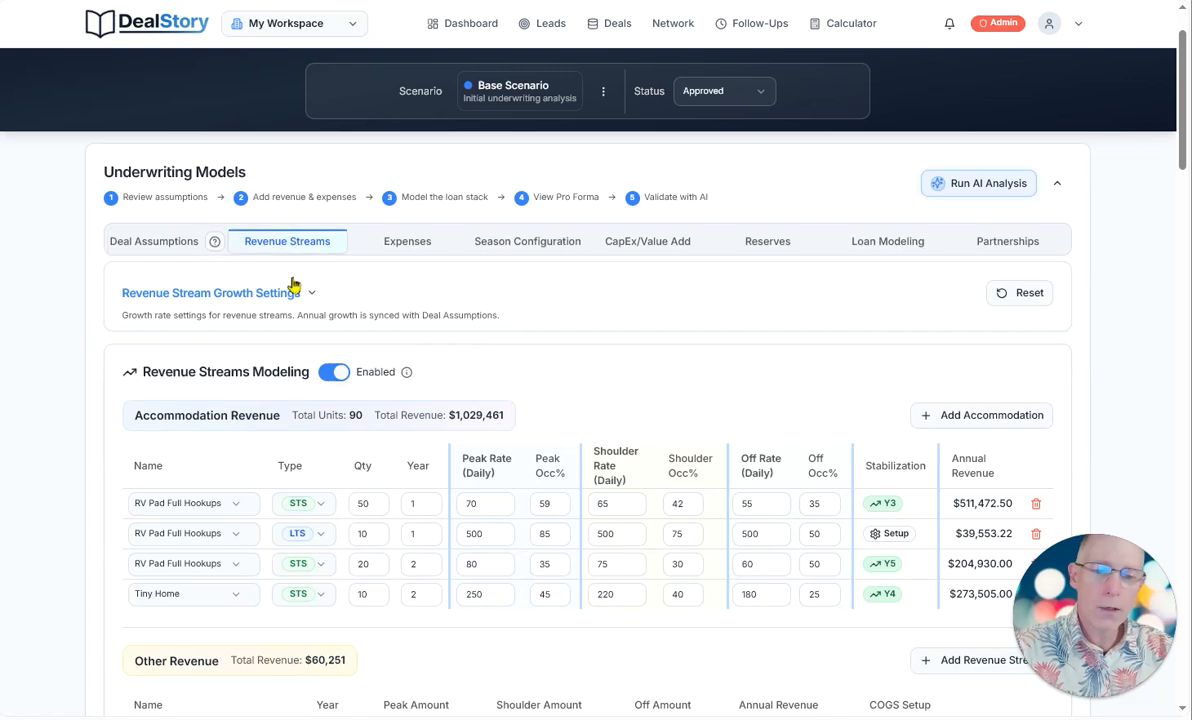
pyautogui.click(330, 375)
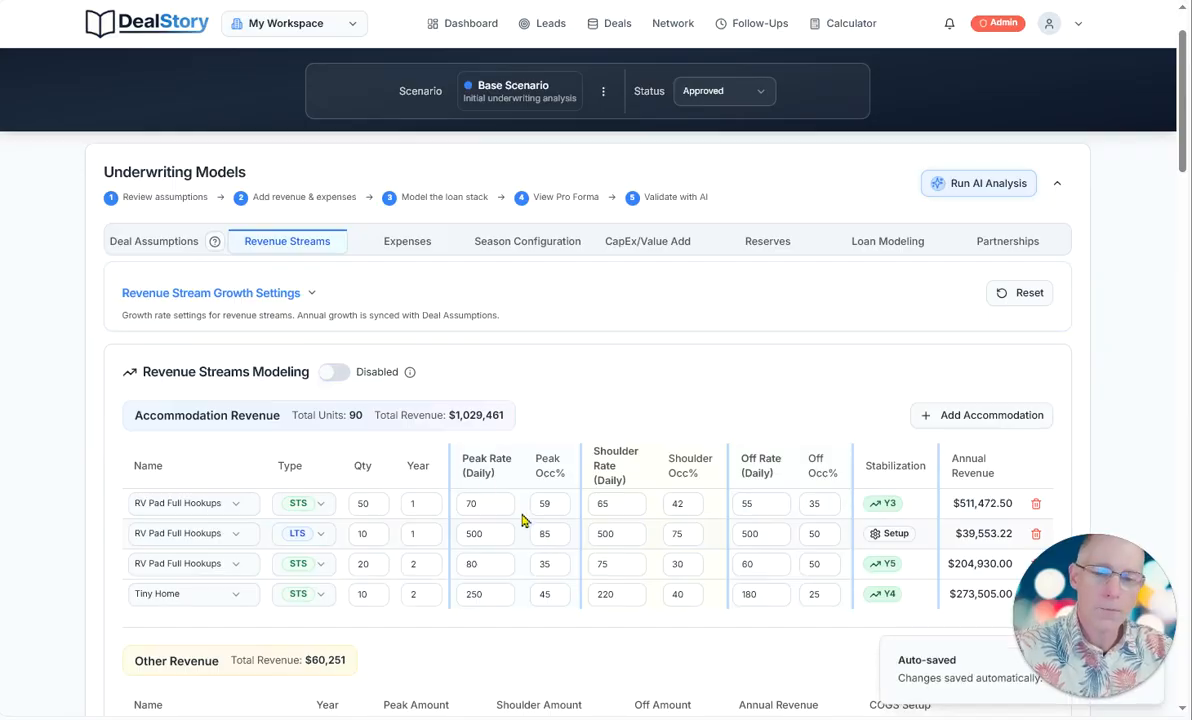
pyautogui.click(168, 246)
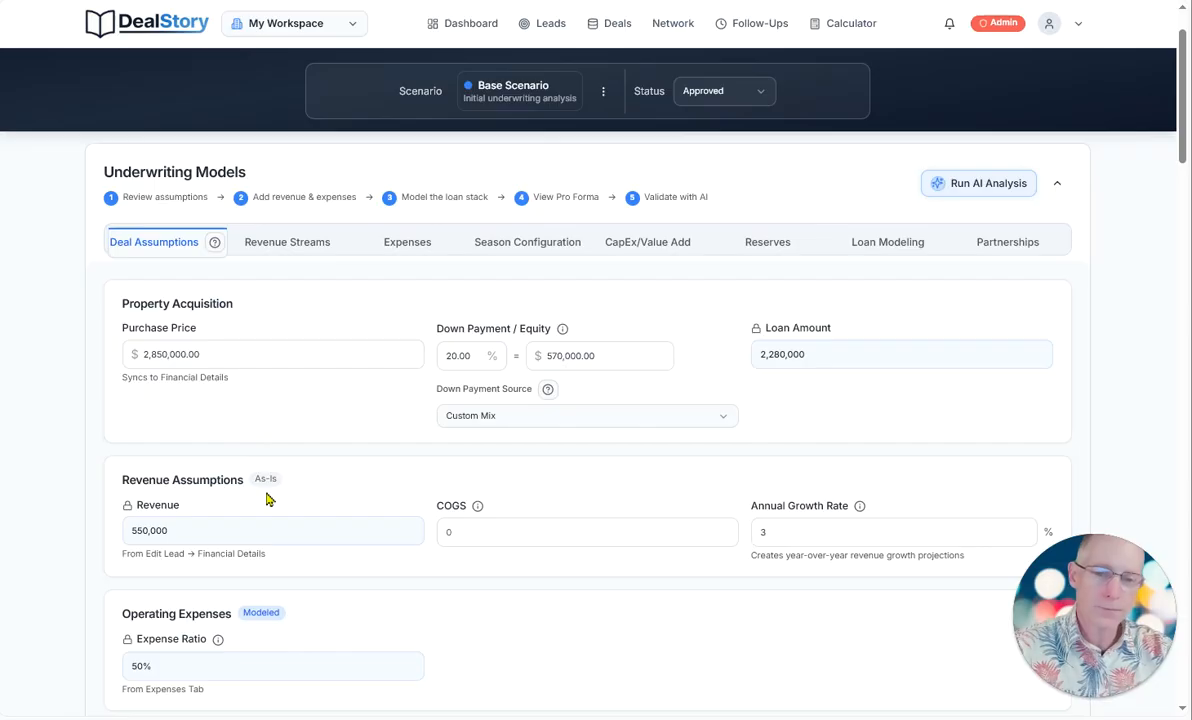
# Enable Revenue Streams Modeling again and recheck the Revenue Assumptions in Deal Assumptions.
pyautogui.click(281, 244)
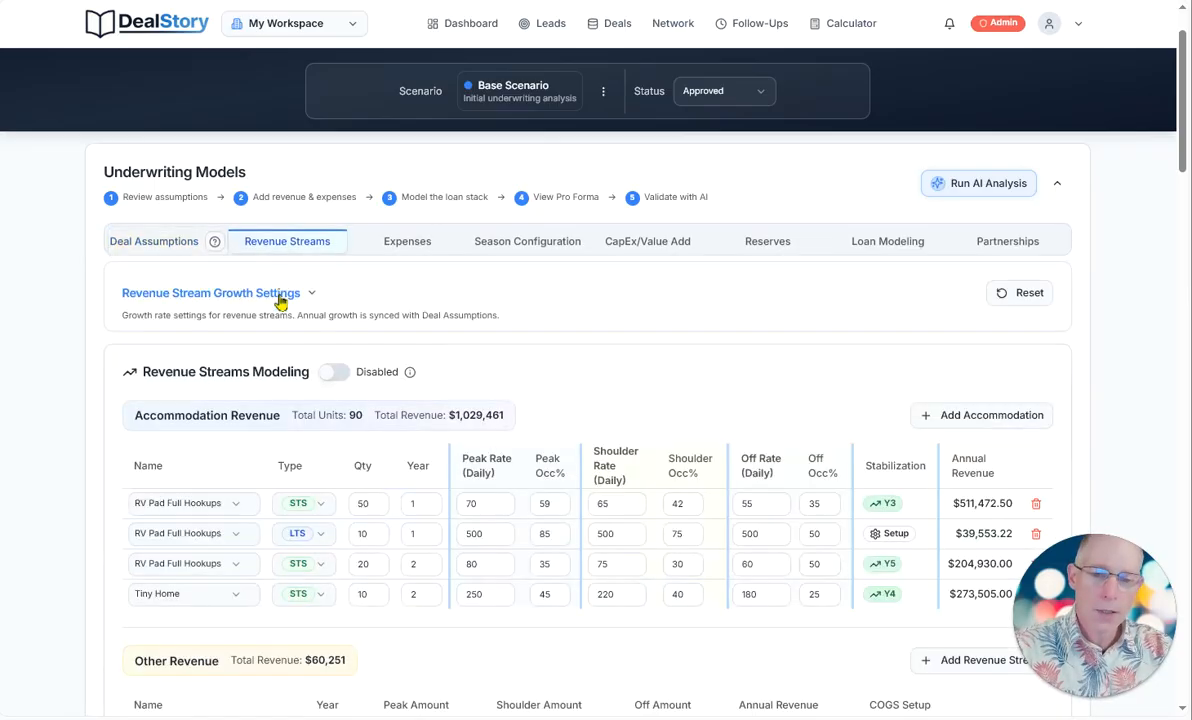
pyautogui.click(338, 375)
pyautogui.click(165, 243)
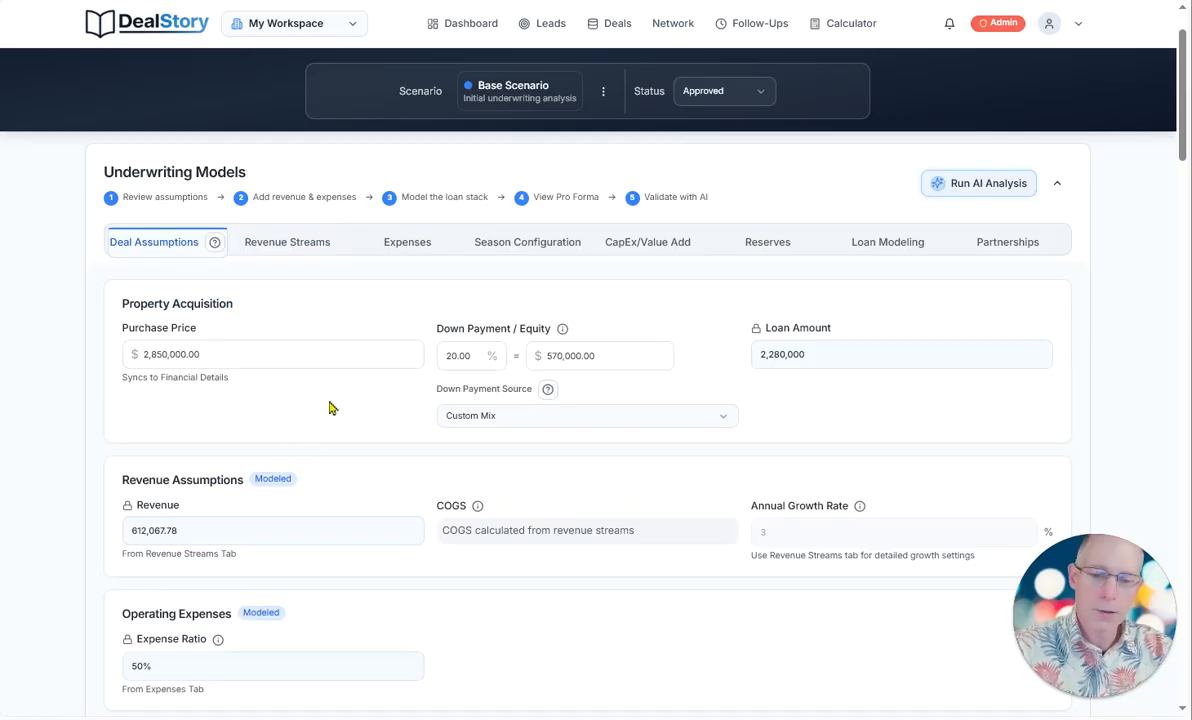
# Review the modeled expenses under Operations & Facilities and expand Other Operating Expenses.
pyautogui.click(414, 253)
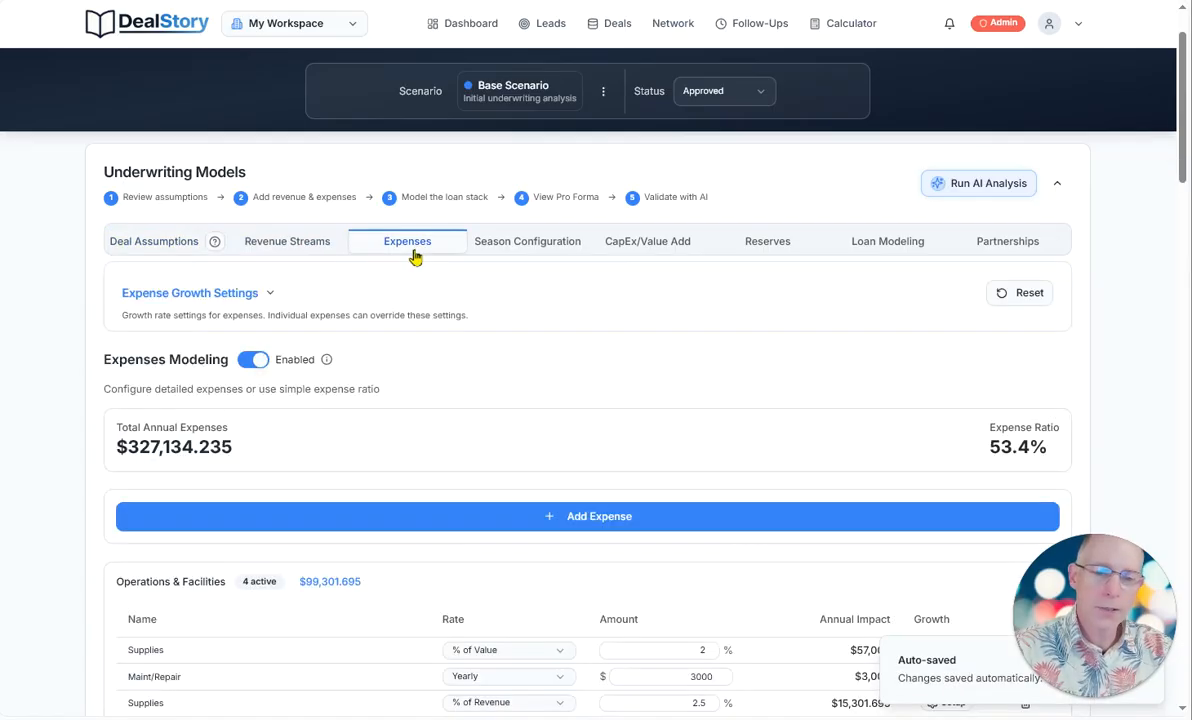
pyautogui.scroll(-3, 418, 322)
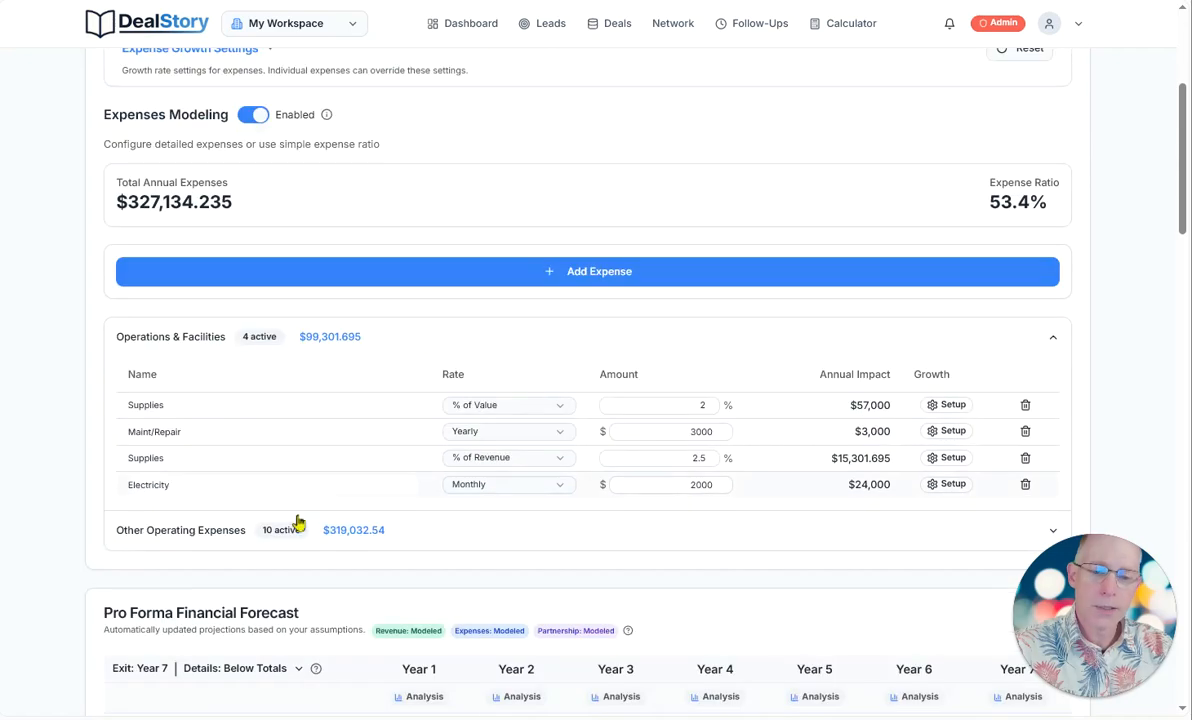
pyautogui.click(263, 532)
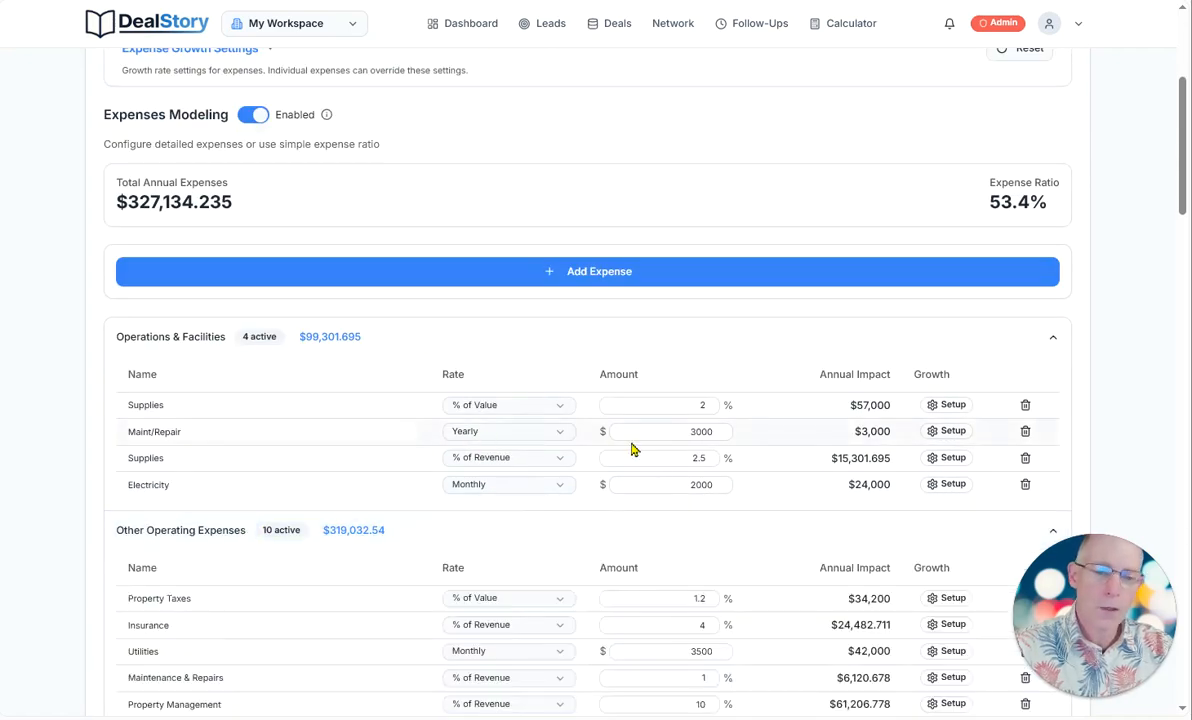
# Check the custom growth rate setting of the first Supplies expense and the general Expense Growth Settings.
pyautogui.click(946, 405)
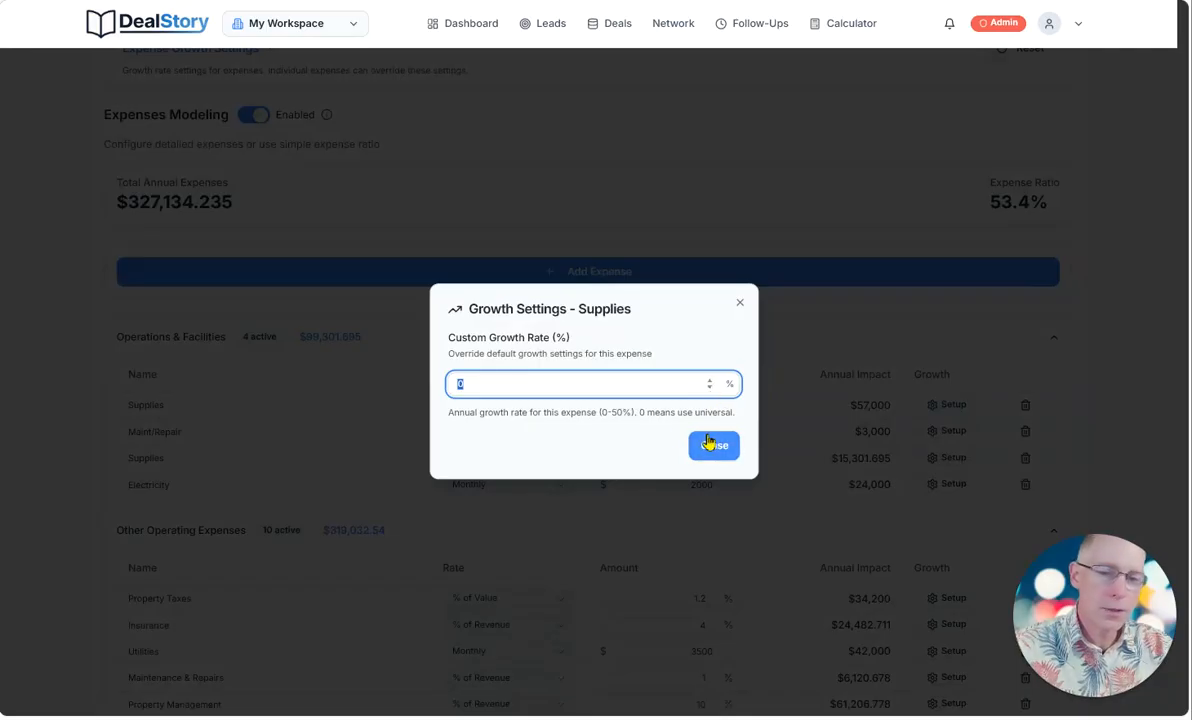
pyautogui.click(287, 289)
pyautogui.scroll(3, 275, 270)
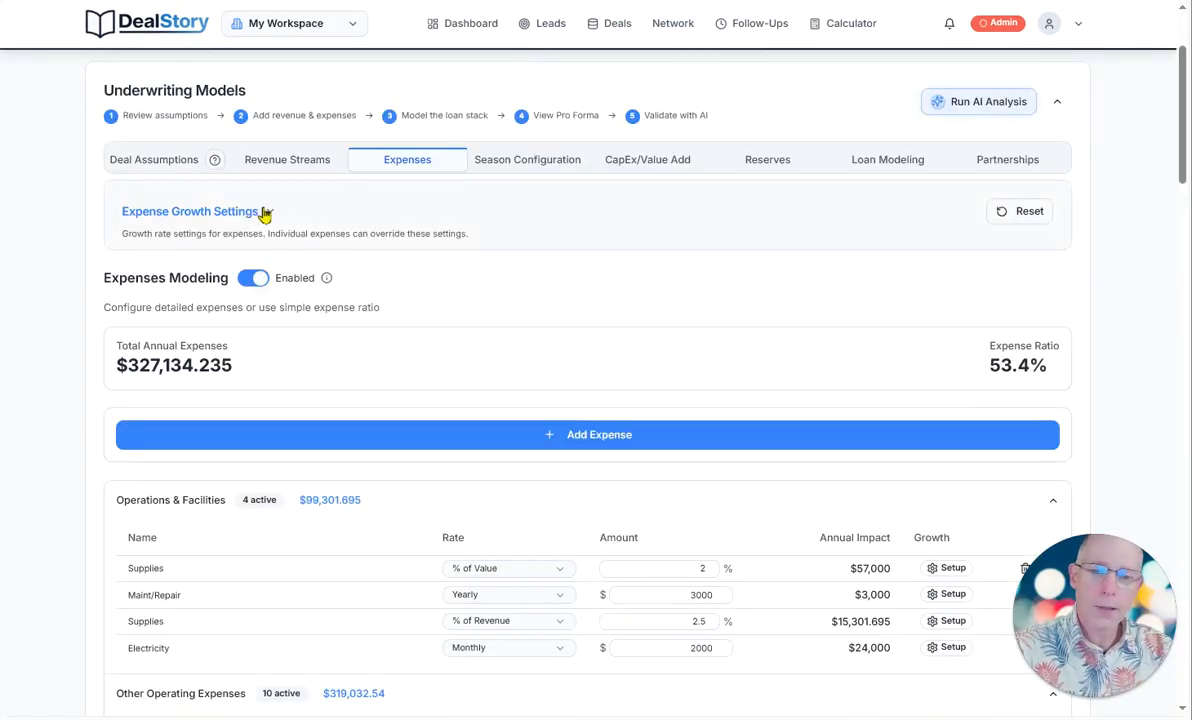
pyautogui.click(263, 213)
pyautogui.click(263, 212)
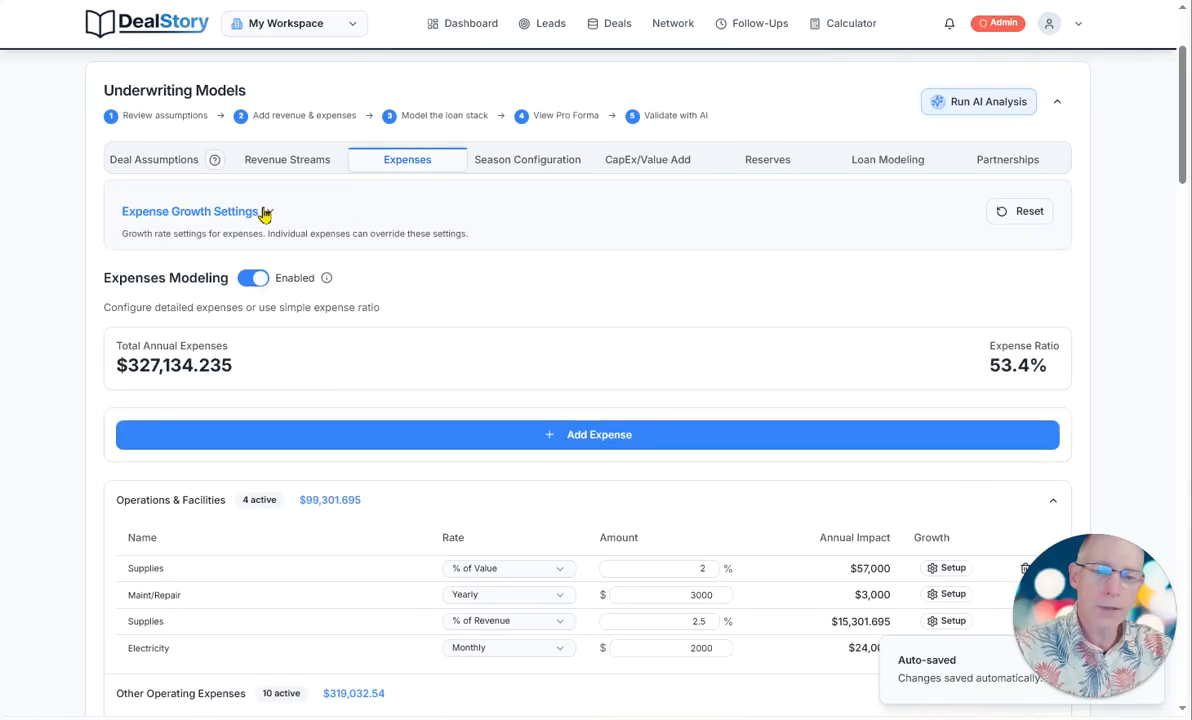
# Review the Season Configuration dates and the CapEx projects, cross-checking the accommodation start years in Revenue Streams.
pyautogui.click(520, 168)
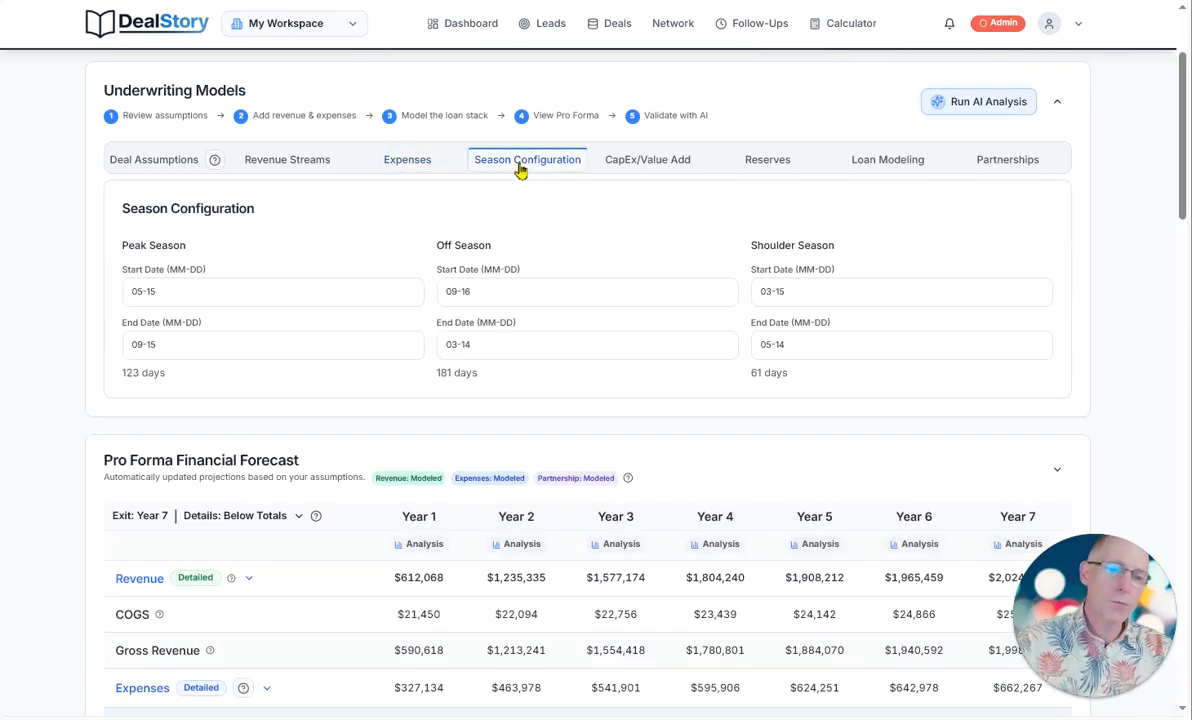
pyautogui.click(643, 170)
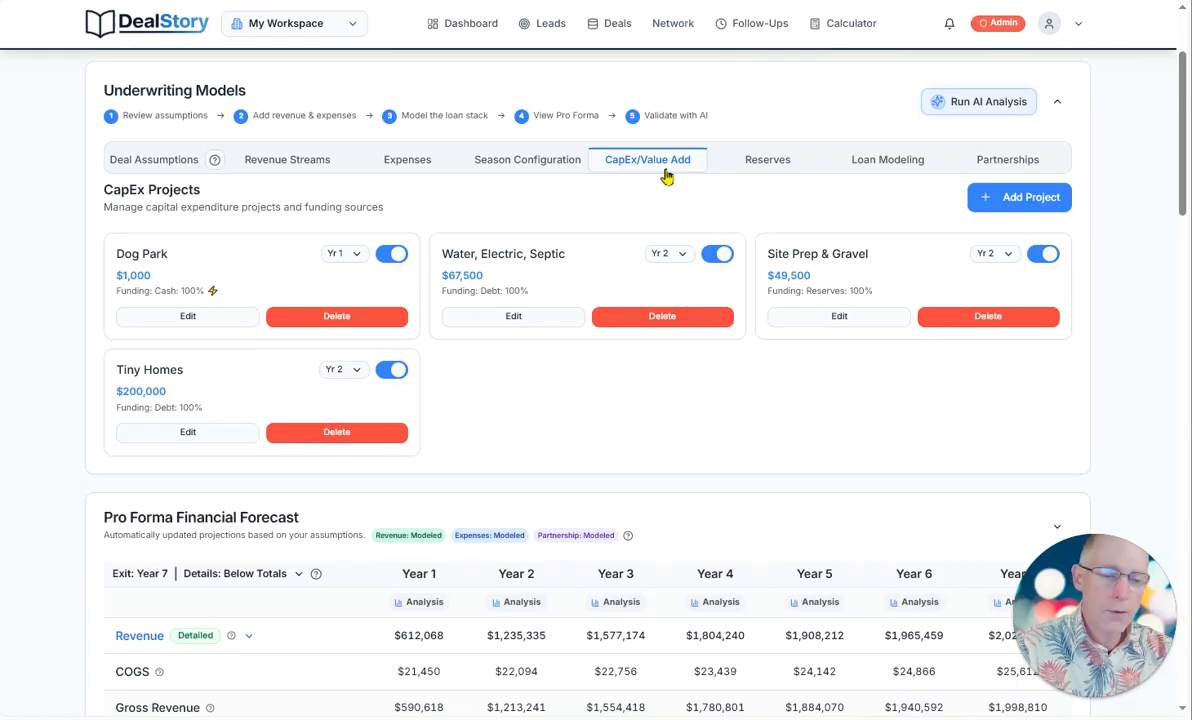
pyautogui.click(313, 168)
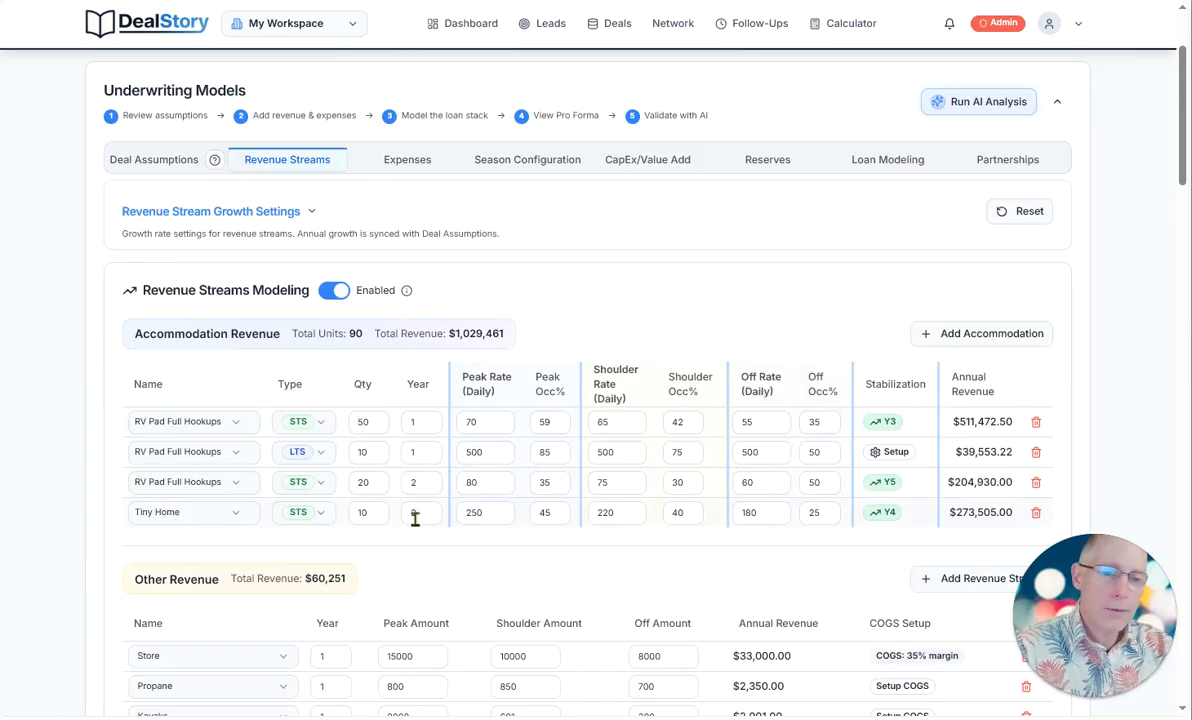
pyautogui.click(632, 166)
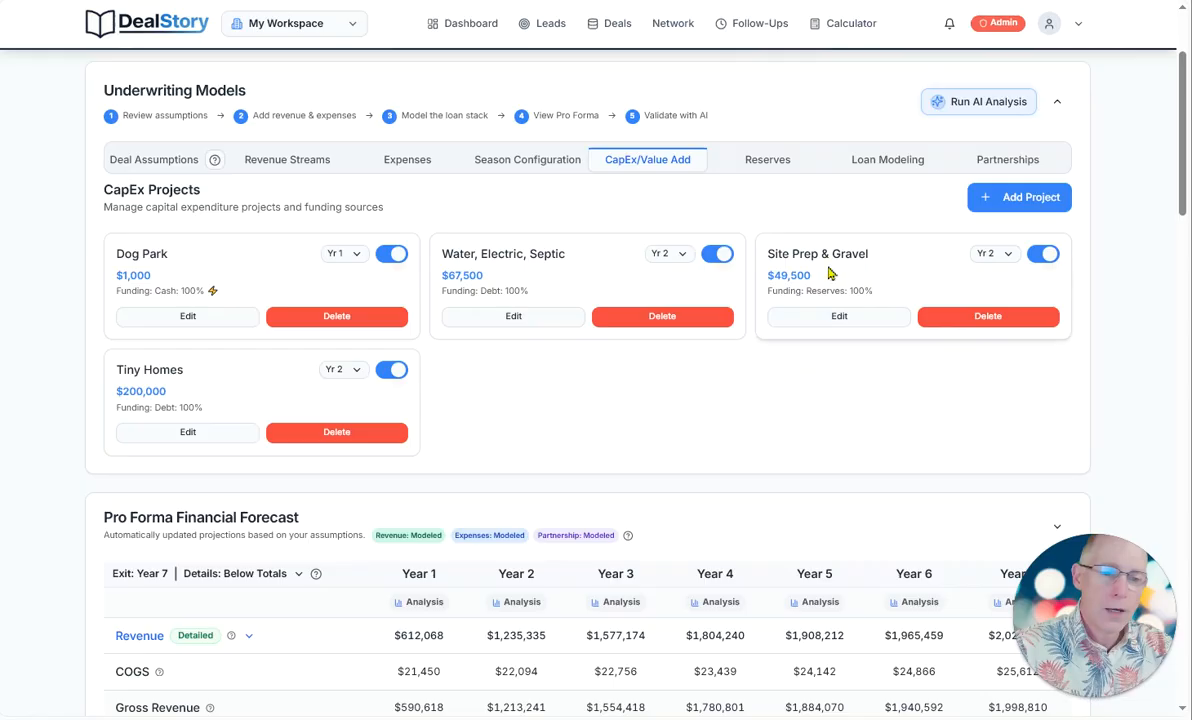
# Inspect the CapEx Reserves funding share of the Site Prep & Gravel project and close it without changes.
pyautogui.click(837, 318)
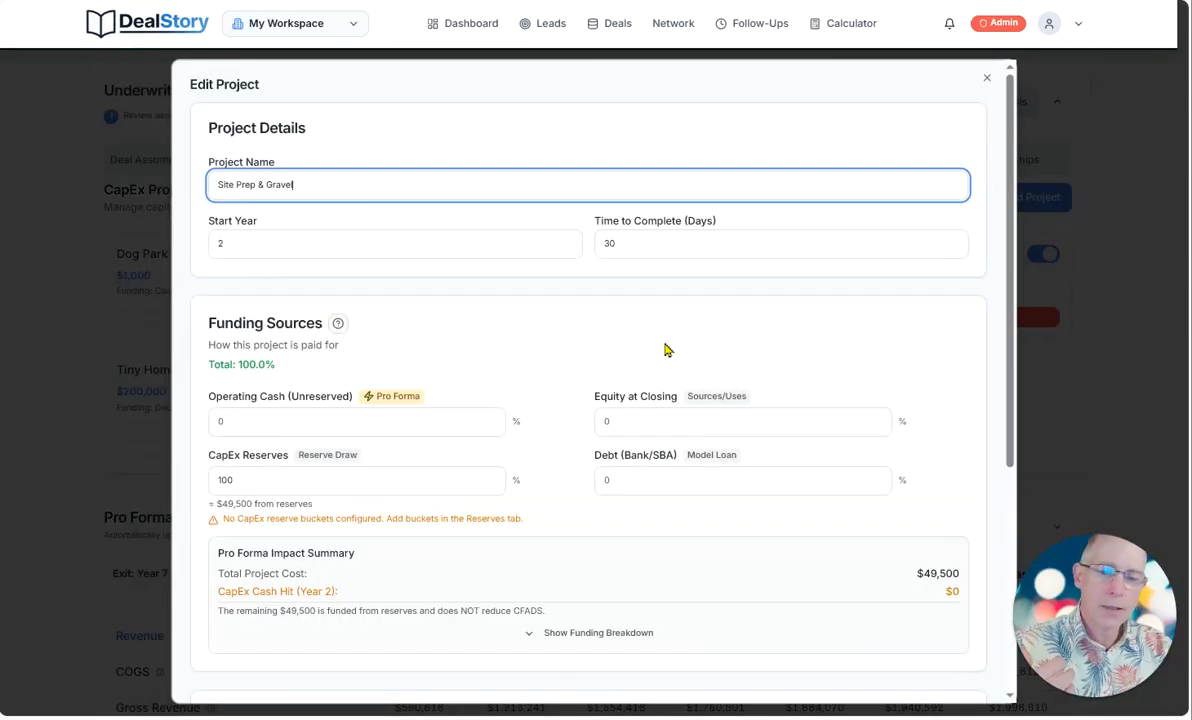
pyautogui.moveTo(276, 480); pyautogui.dragTo(204, 487)
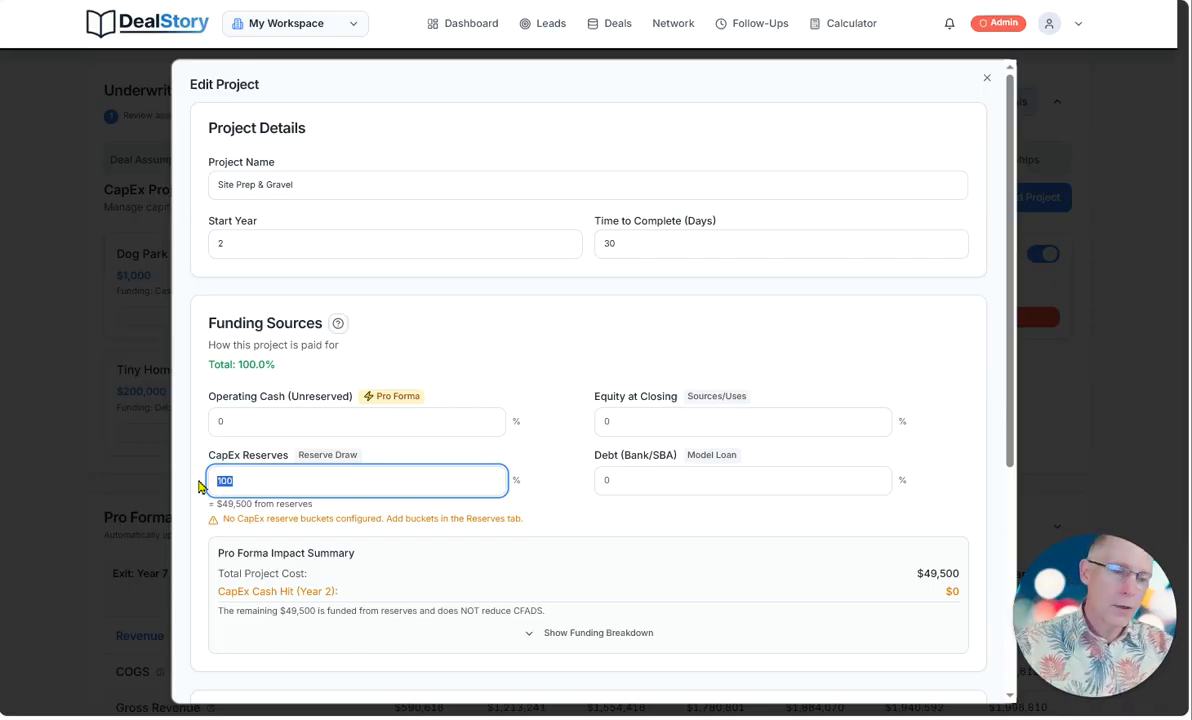
pyautogui.click(987, 79)
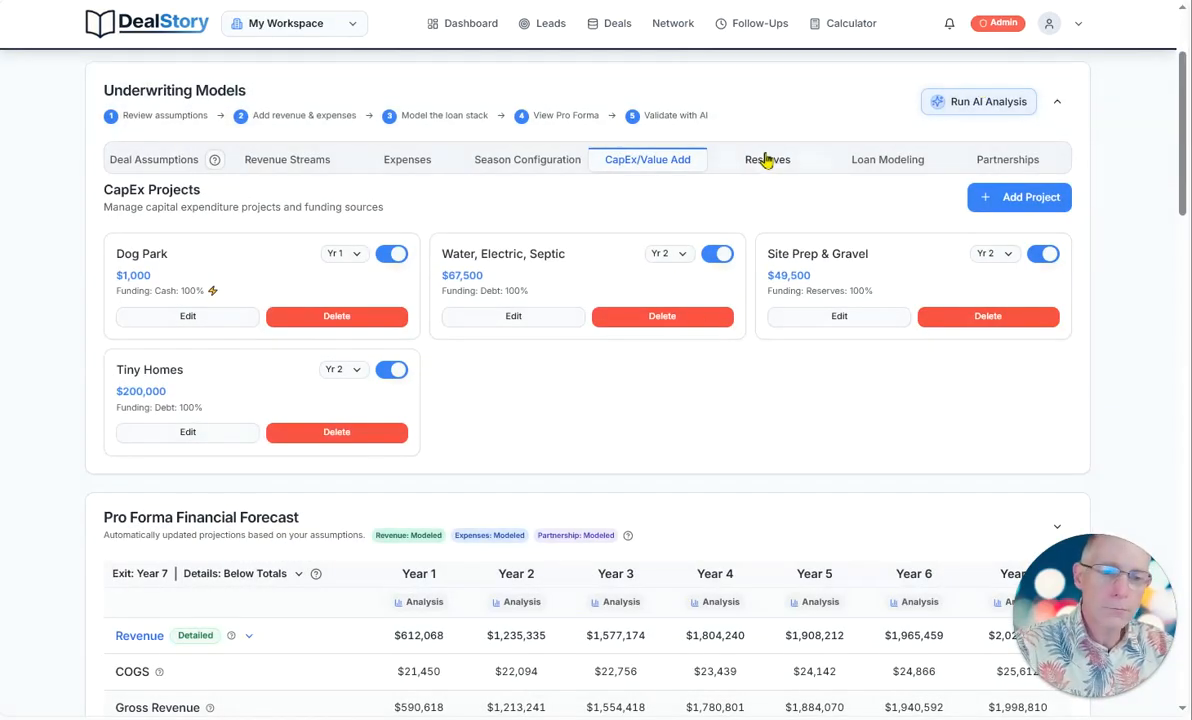
# Examine Reserves Modeling, including the operating reserve coverage and the CapEx reserve buckets.
pyautogui.click(767, 159)
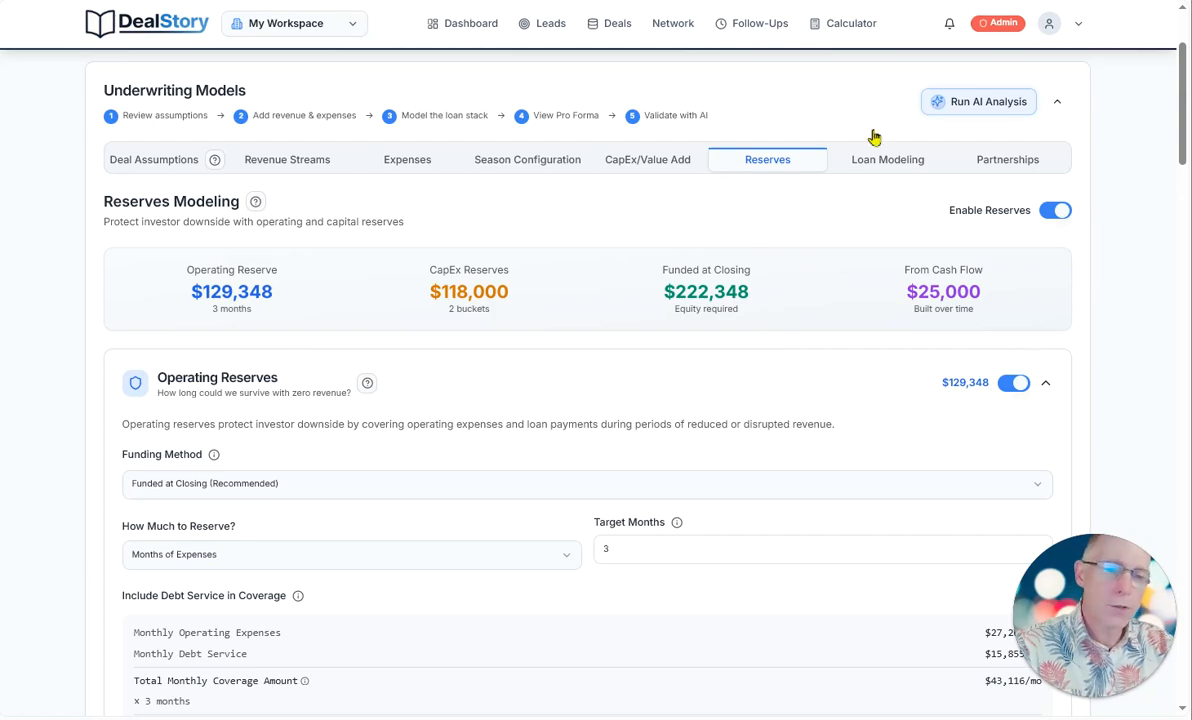
pyautogui.scroll(-1, 548, 370)
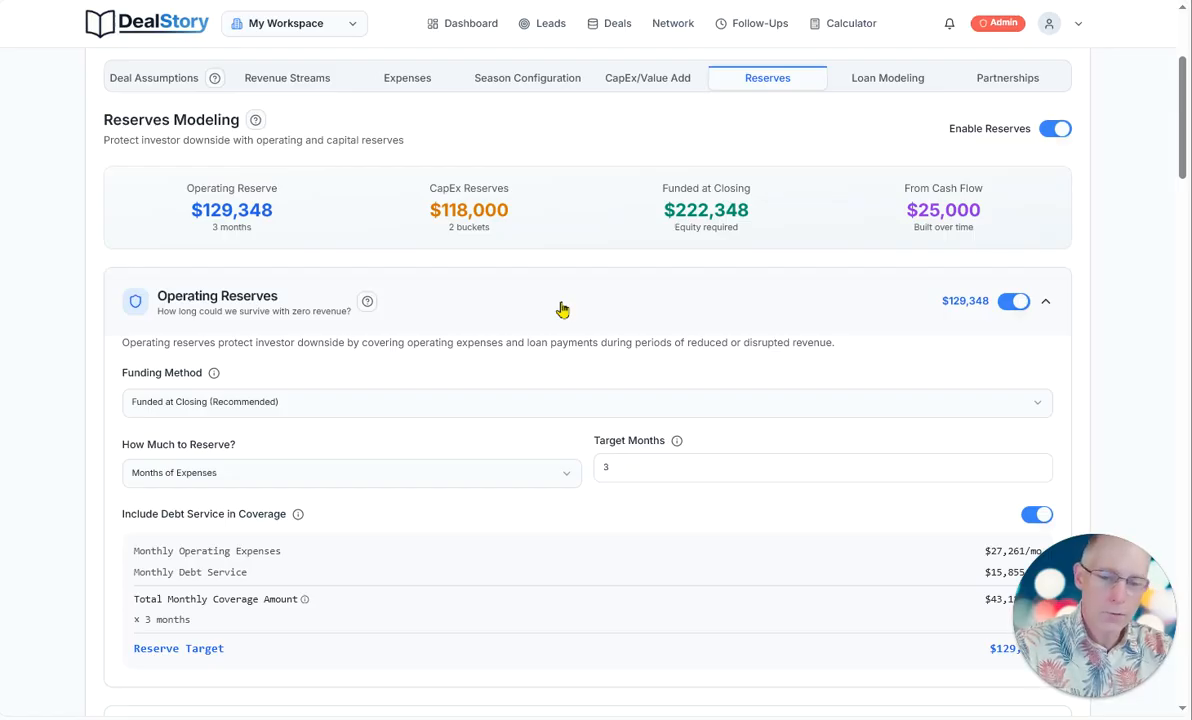
pyautogui.scroll(-3, 780, 444)
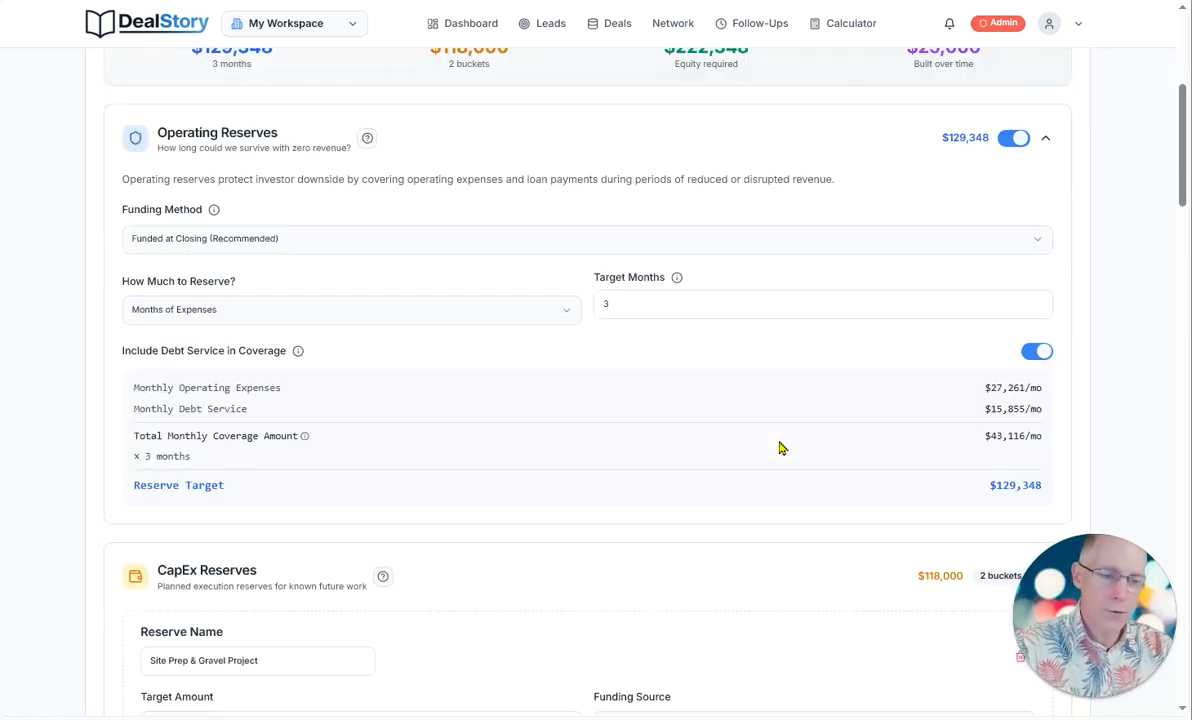
pyautogui.click(588, 139)
pyautogui.click(588, 138)
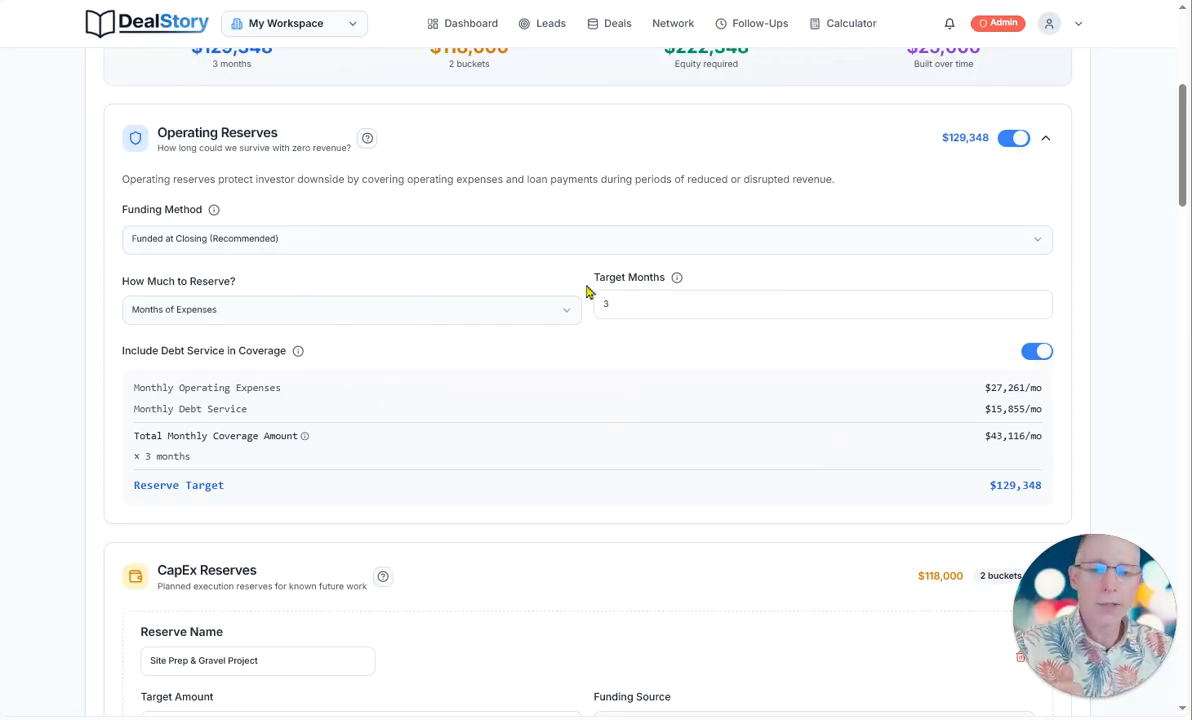
pyautogui.scroll(-2, 431, 394)
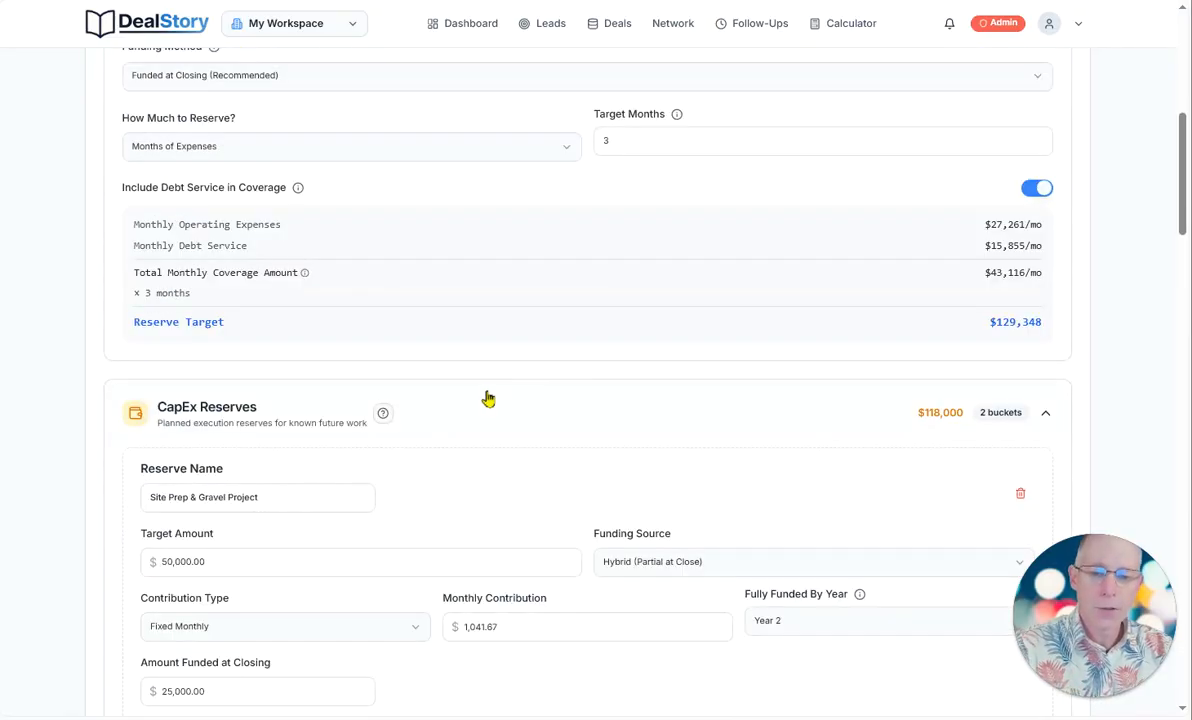
pyautogui.scroll(-2, 487, 399)
pyautogui.scroll(-1, 530, 389)
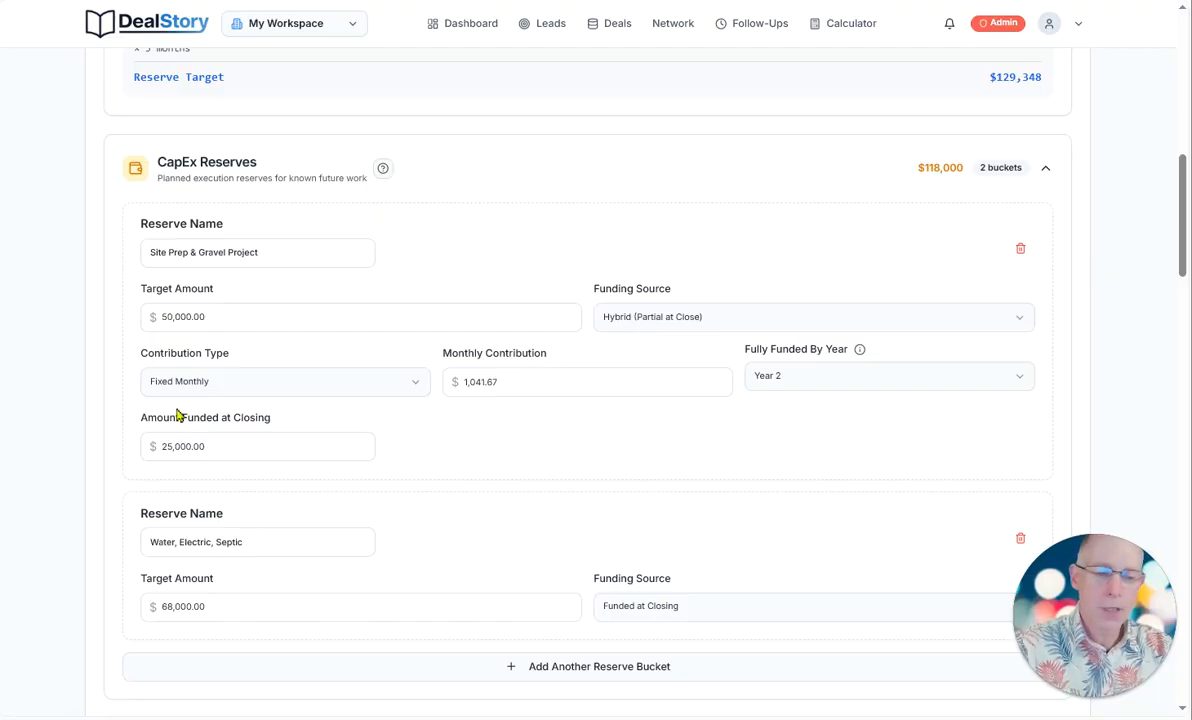
pyautogui.scroll(4, 476, 365)
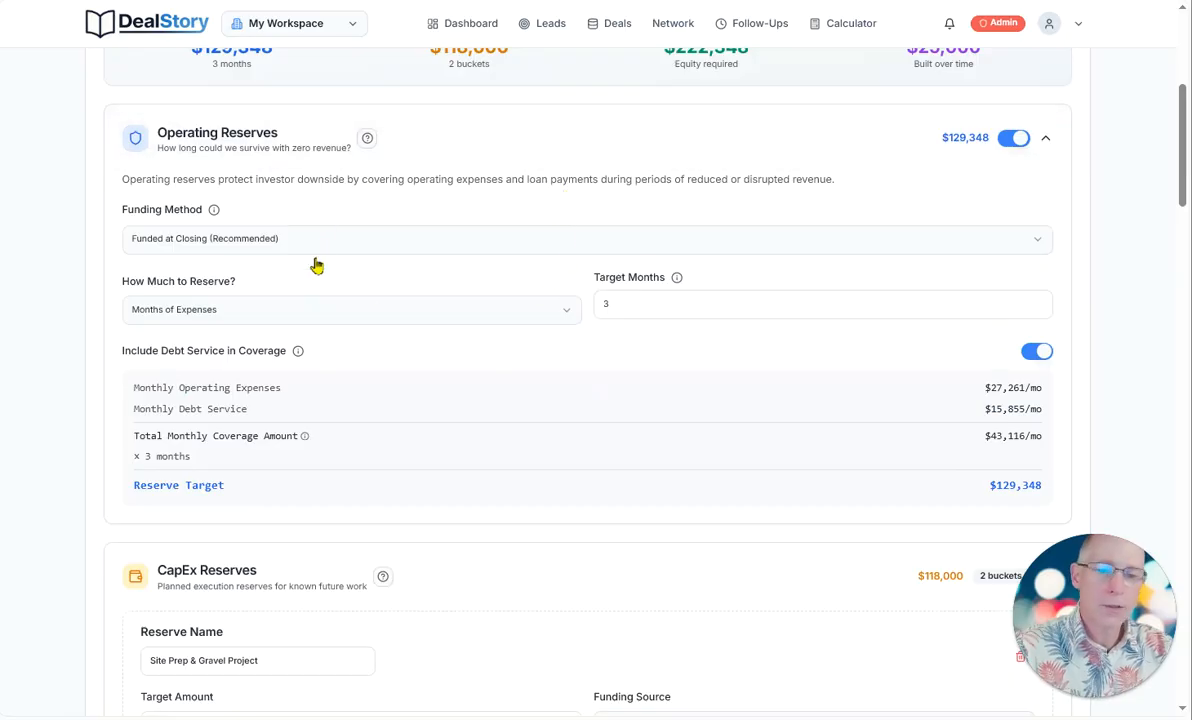
# Check the funding method options and the help explanation for Operating Reserves, and look over the CapEx reserves again.
pyautogui.click(377, 241)
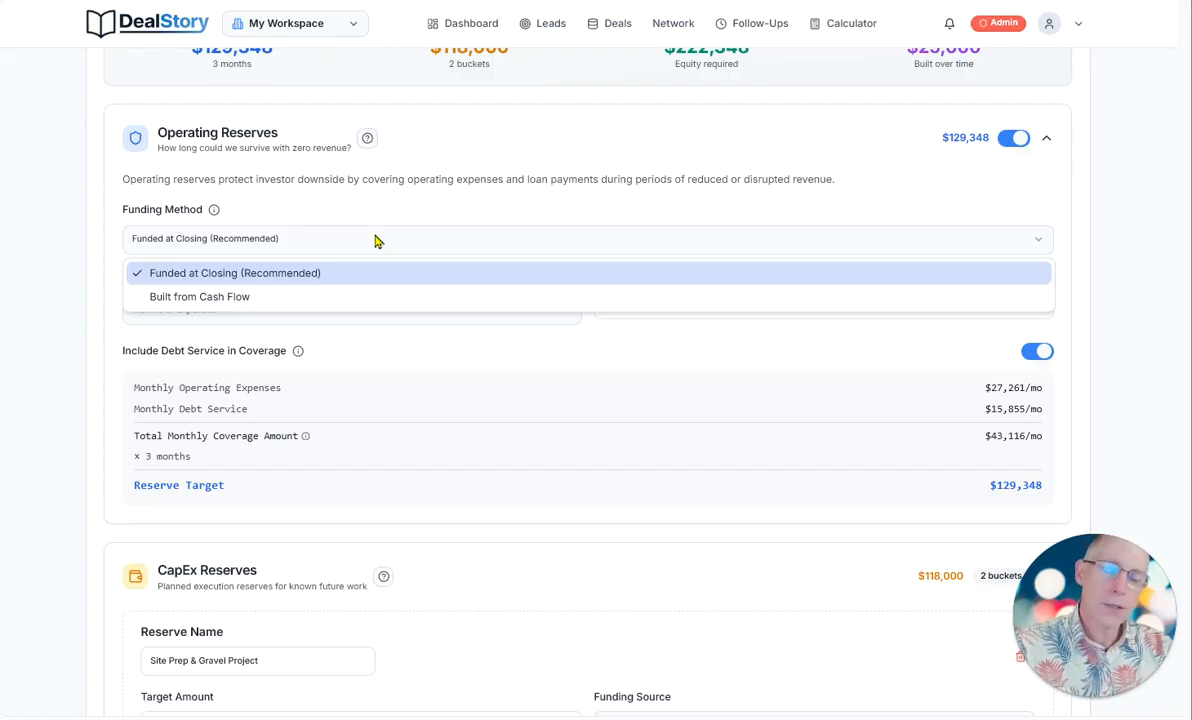
pyautogui.click(362, 160)
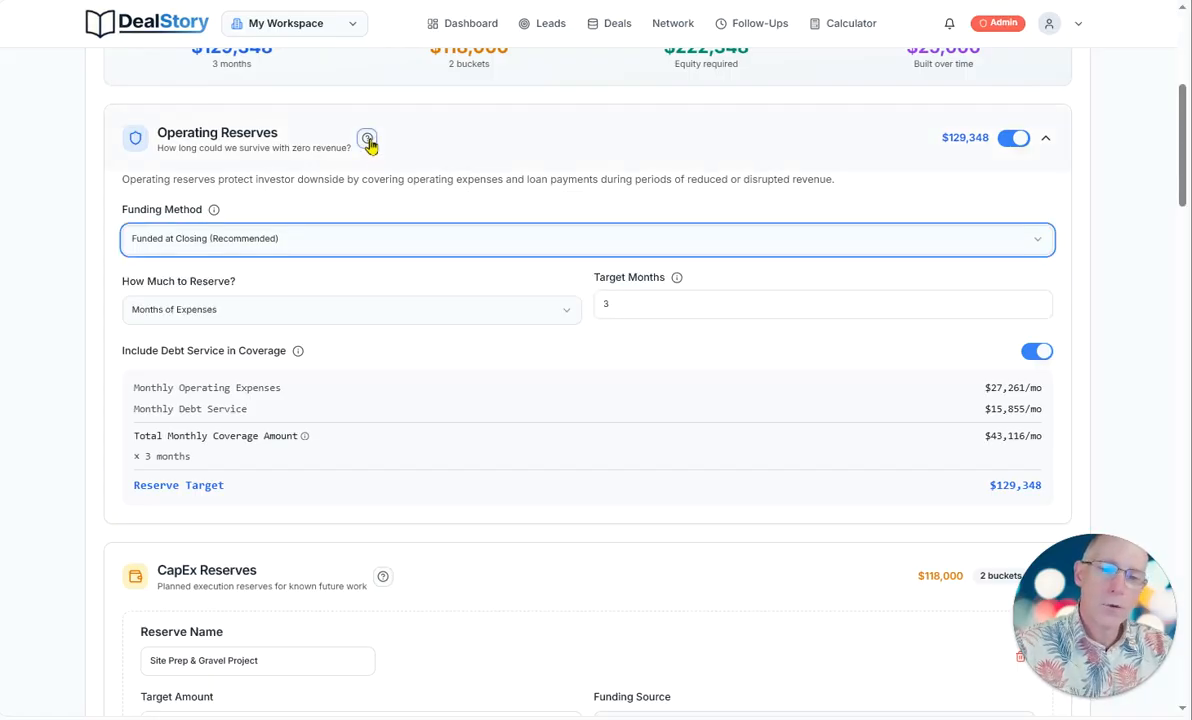
pyautogui.click(368, 140)
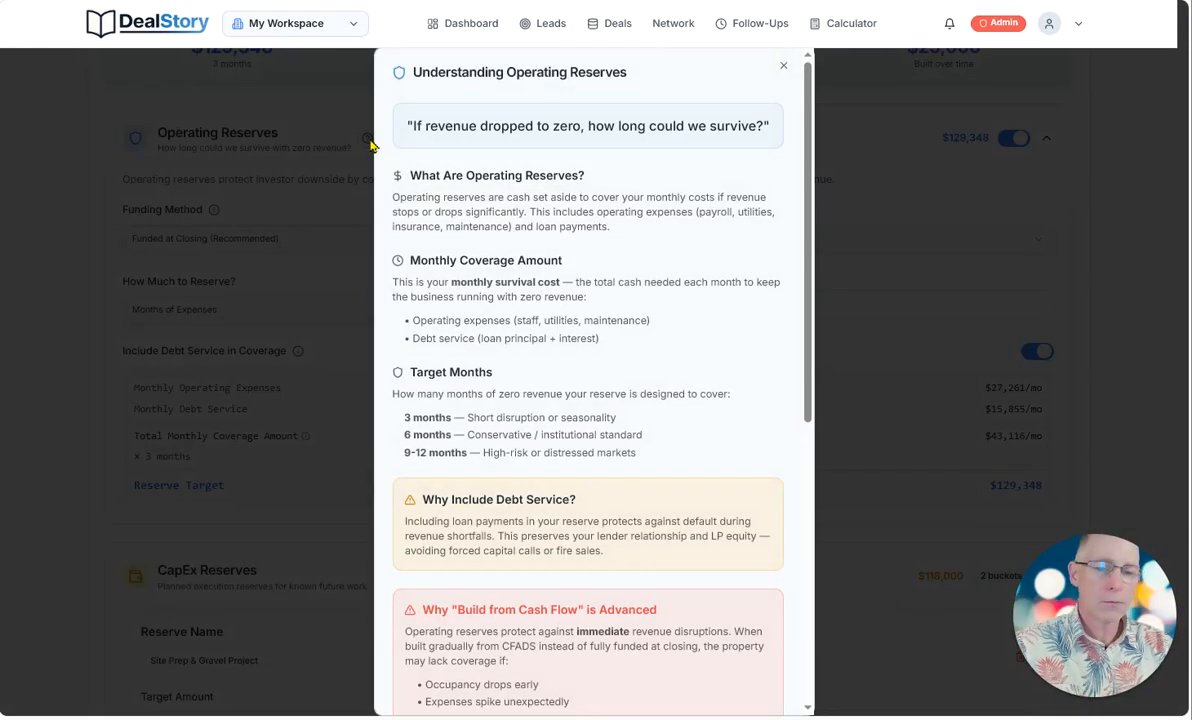
pyautogui.click(783, 66)
pyautogui.scroll(-3, 514, 355)
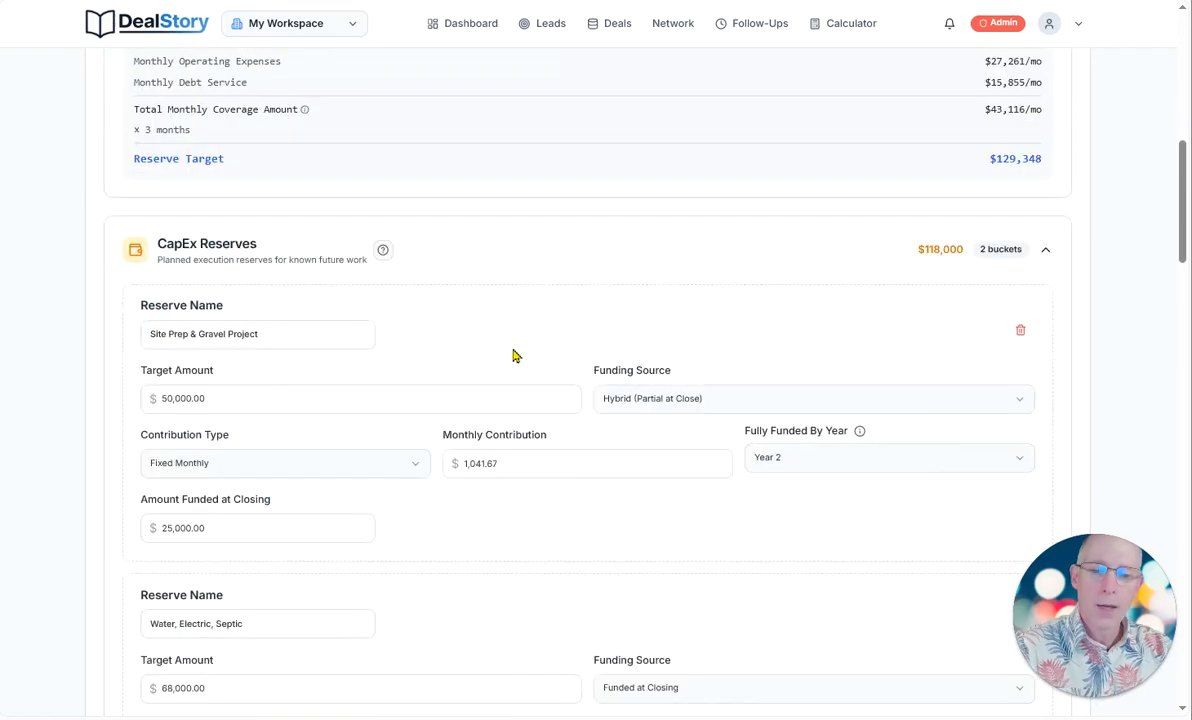
pyautogui.scroll(-4, 519, 353)
pyautogui.scroll(15, 521, 354)
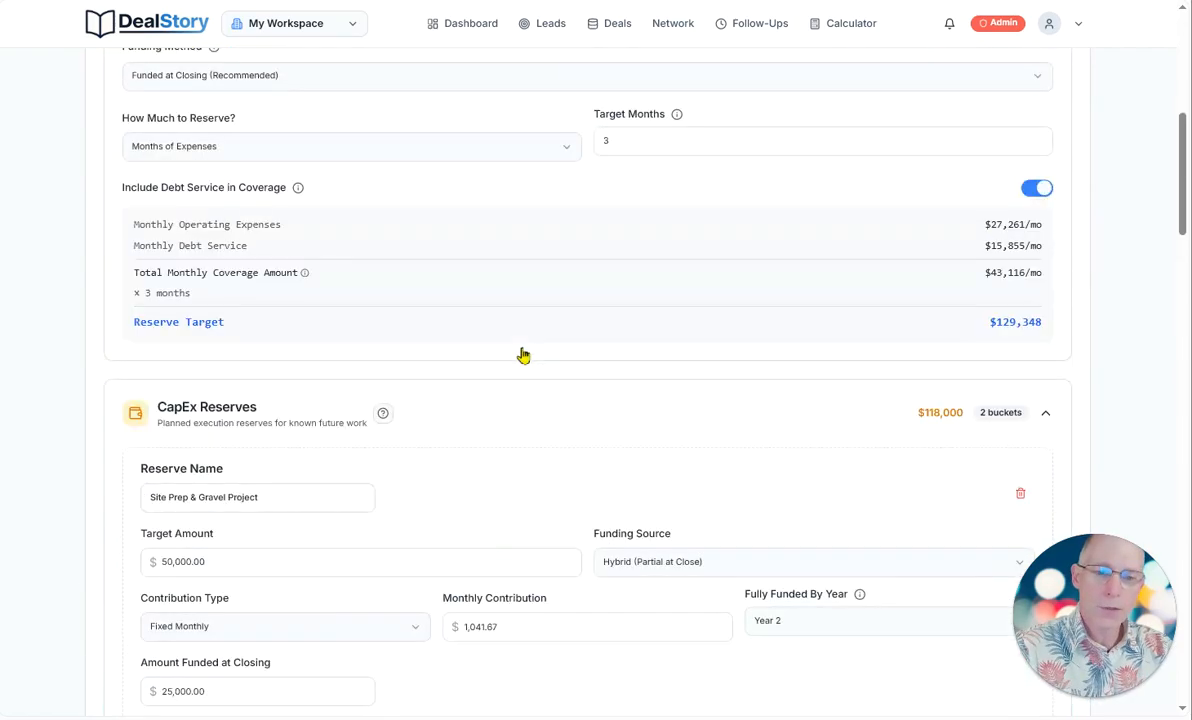
# Review the Seller Finance loan's details in Loan Modeling and delete that loan.
pyautogui.click(875, 328)
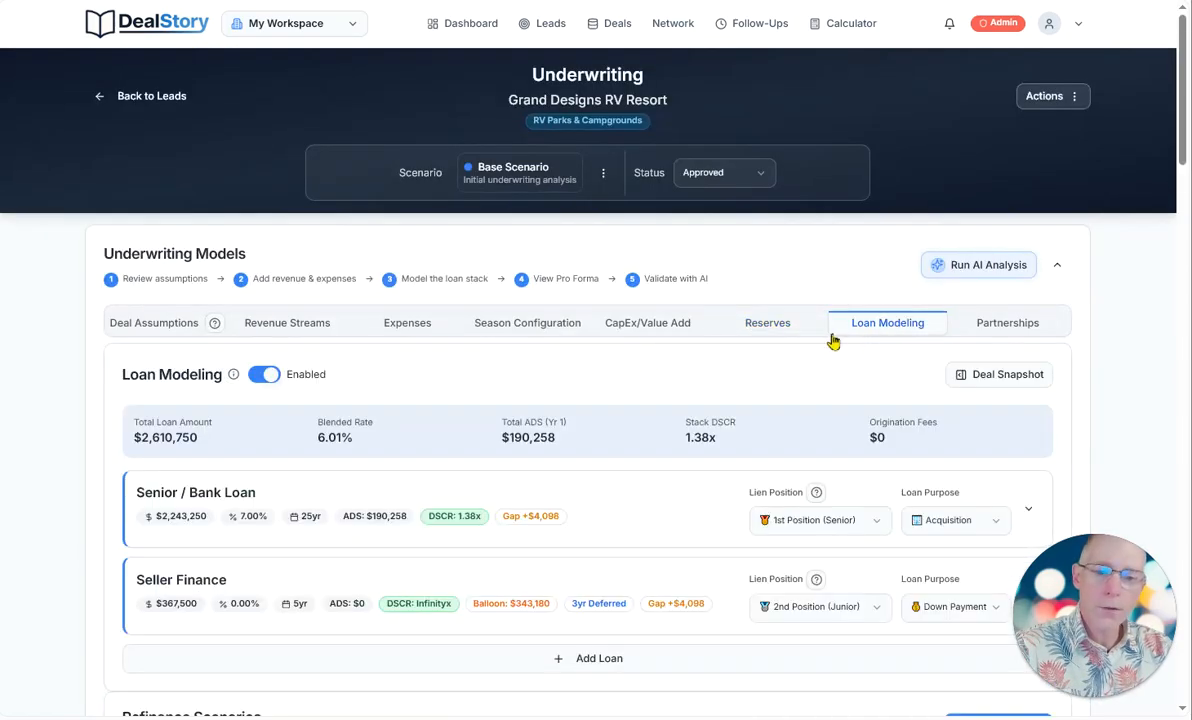
pyautogui.scroll(-2, 800, 345)
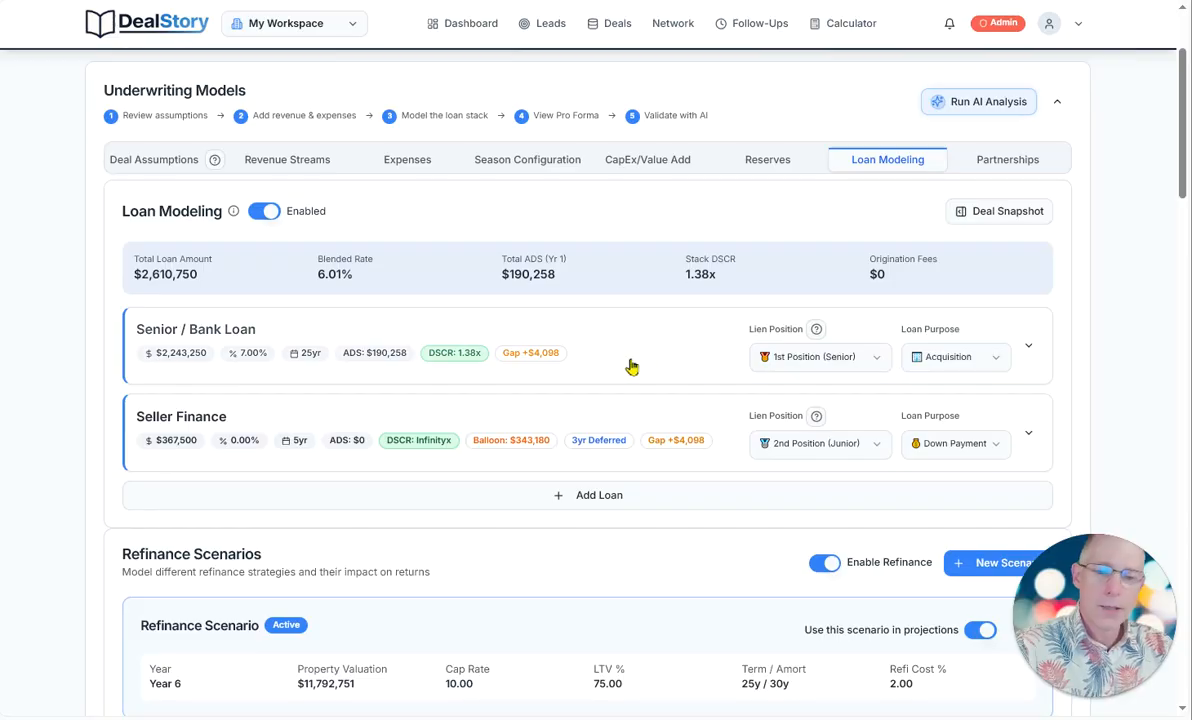
pyautogui.click(1028, 432)
pyautogui.scroll(-1, 1022, 420)
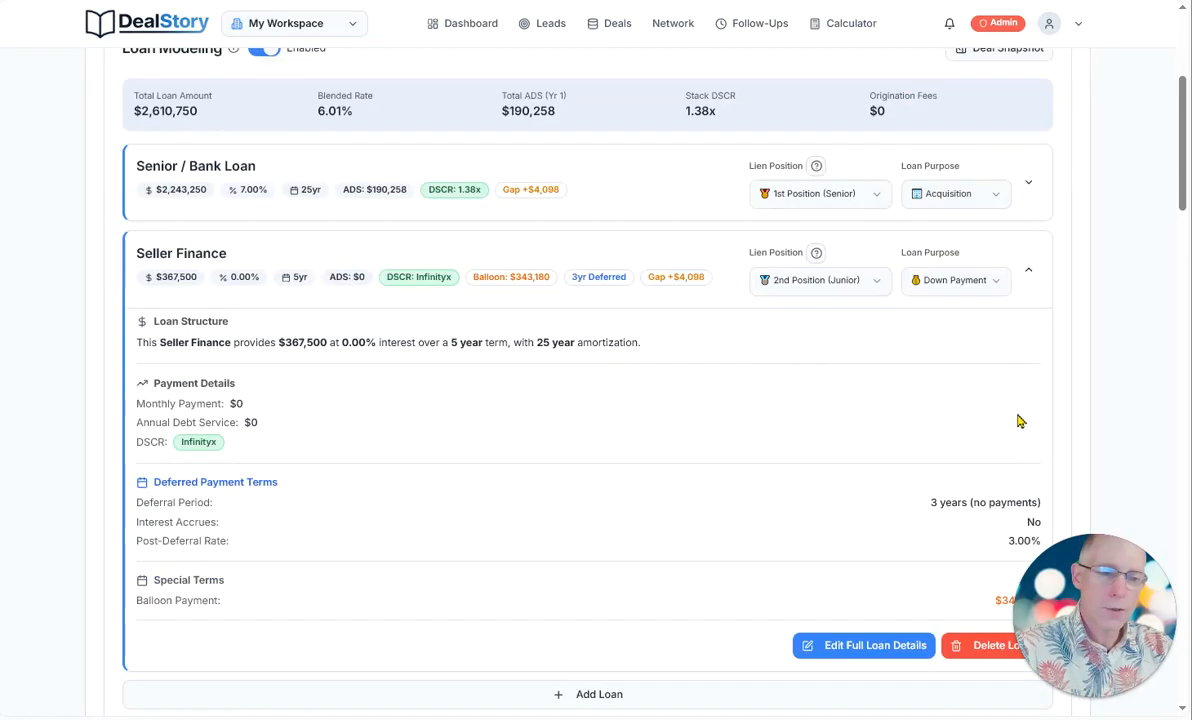
pyautogui.click(980, 651)
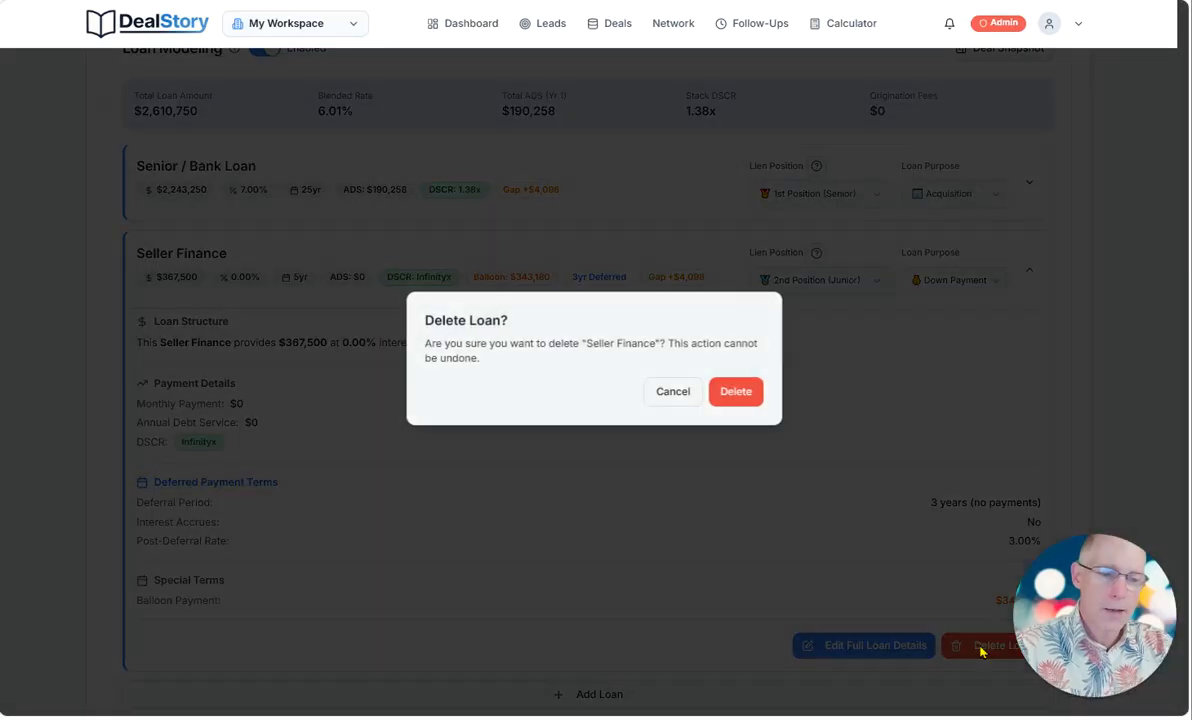
pyautogui.click(742, 394)
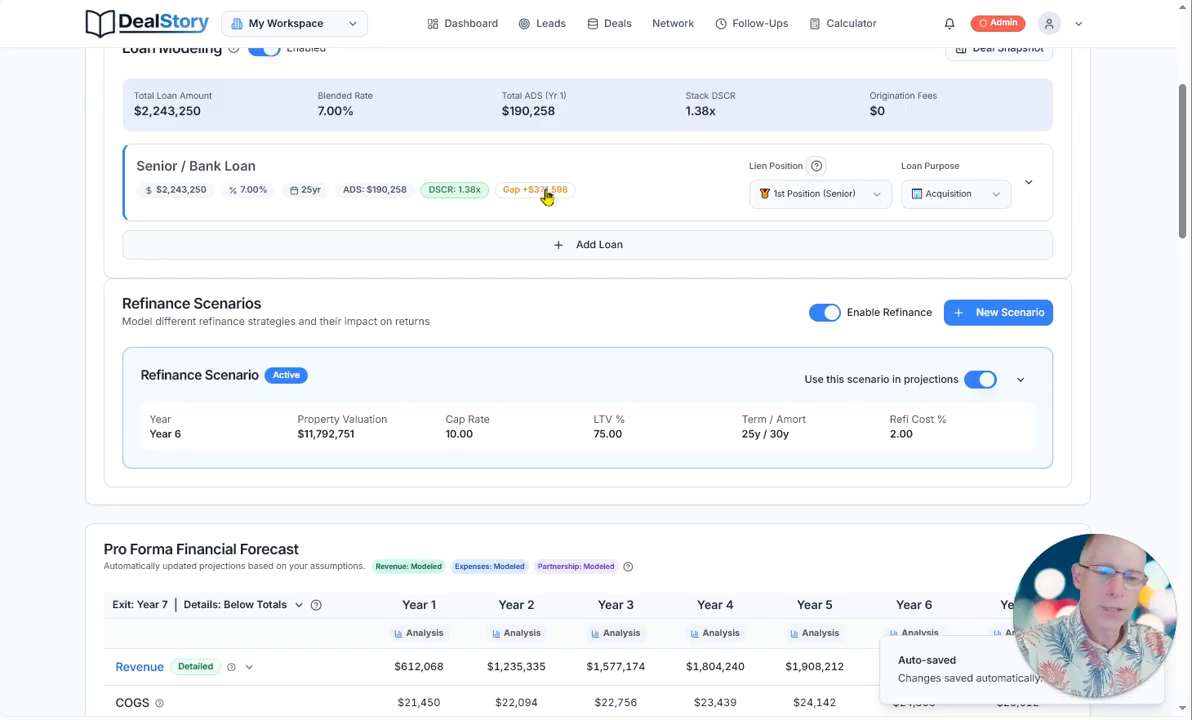
# Add a new Seller Finance loan in 2nd Position (Junior) with Down Payment Support as its purpose.
pyautogui.click(557, 248)
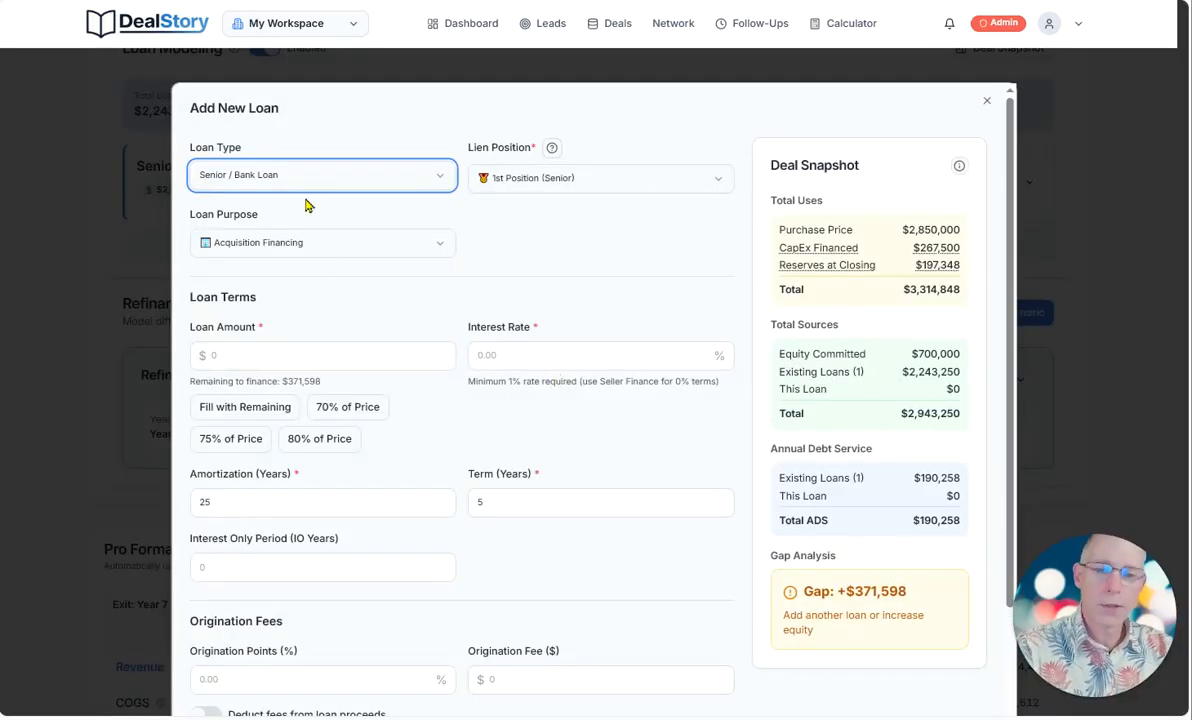
pyautogui.click(288, 172)
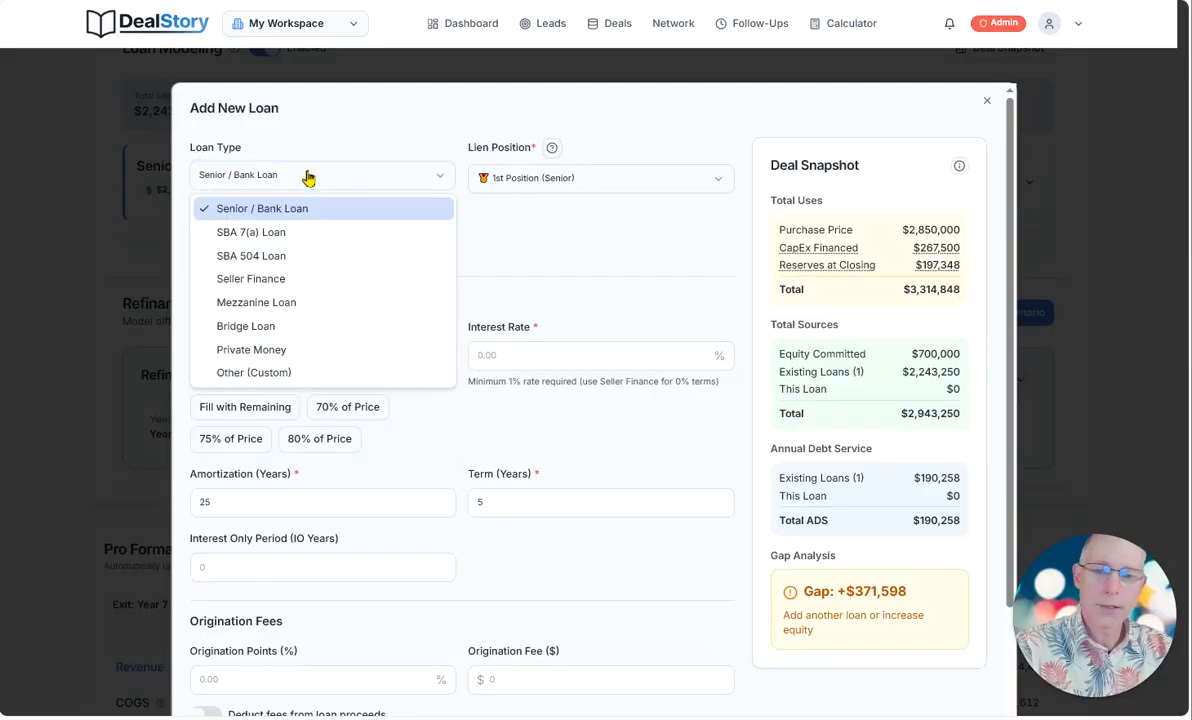
pyautogui.click(254, 282)
pyautogui.click(488, 182)
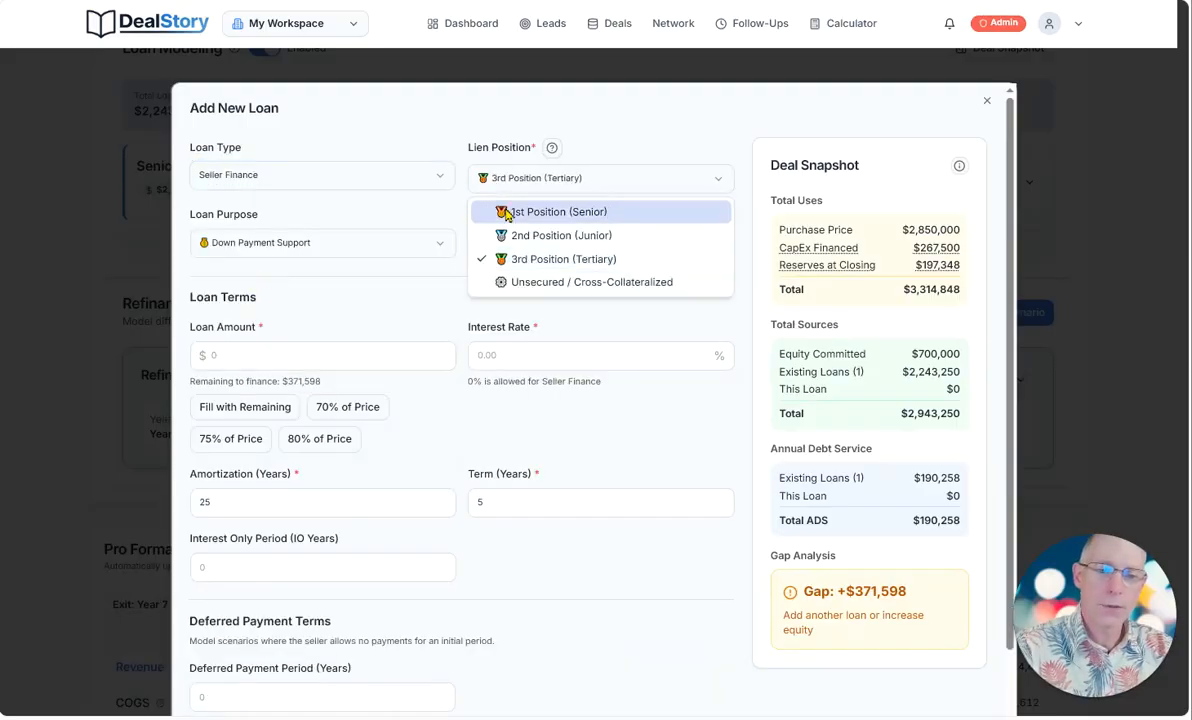
pyautogui.click(512, 236)
pyautogui.click(385, 243)
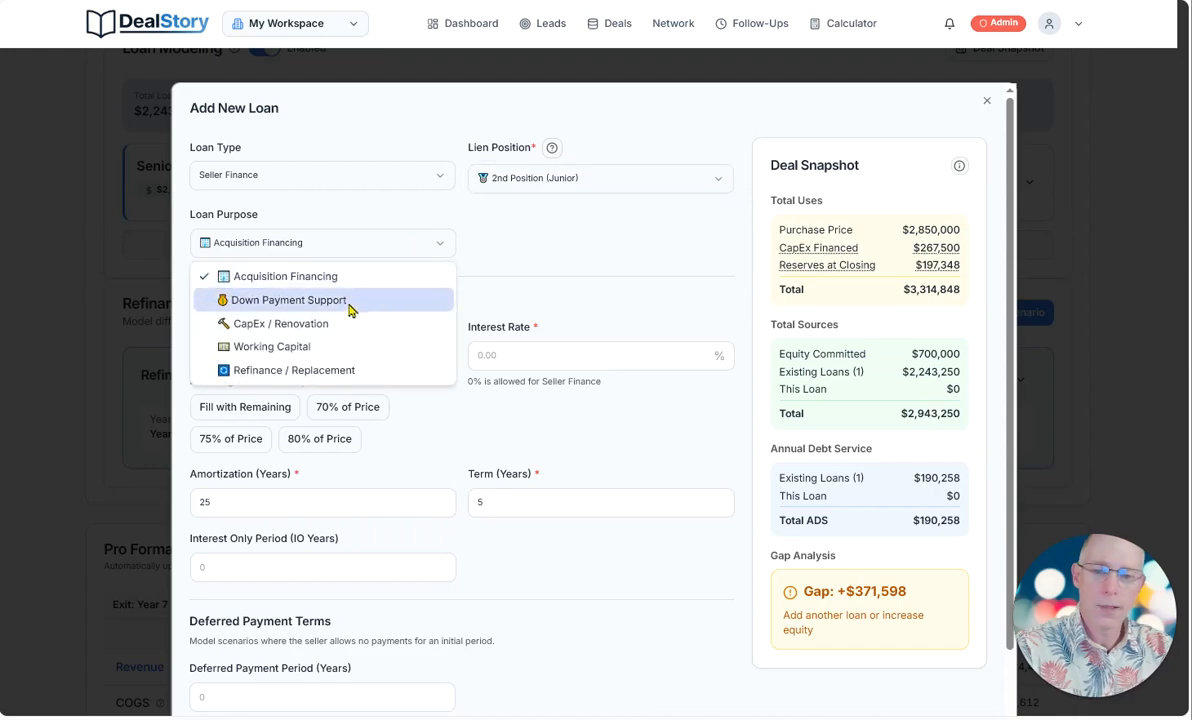
pyautogui.click(348, 310)
# Fill the new loan's amount with the remaining $371,597.56 to finance, leaving the interest rate and amortization unchanged.
pyautogui.moveTo(916, 592); pyautogui.dragTo(855, 609)
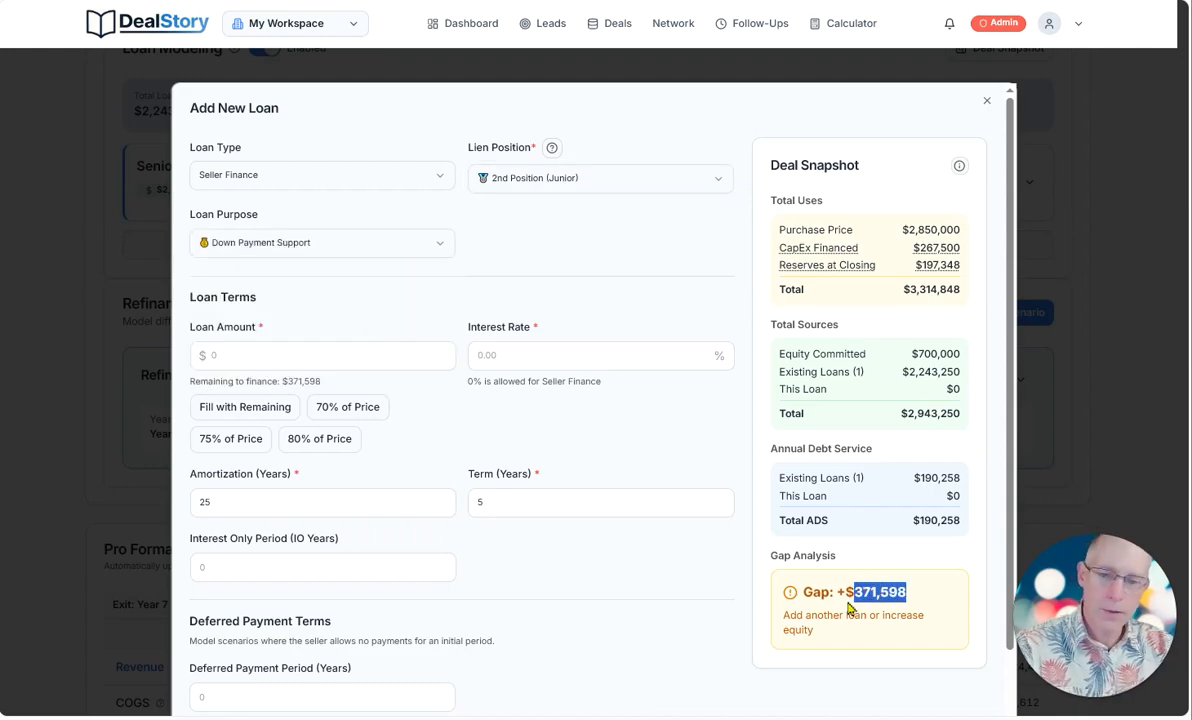
pyautogui.click(268, 410)
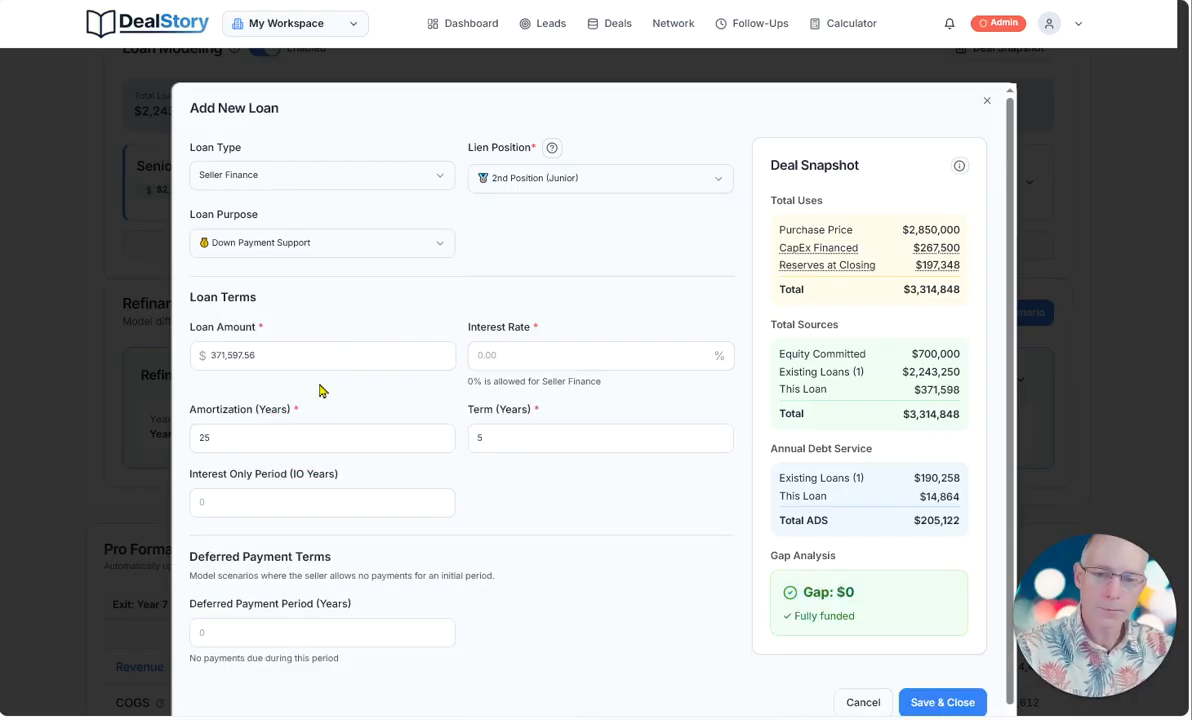
pyautogui.click(546, 355)
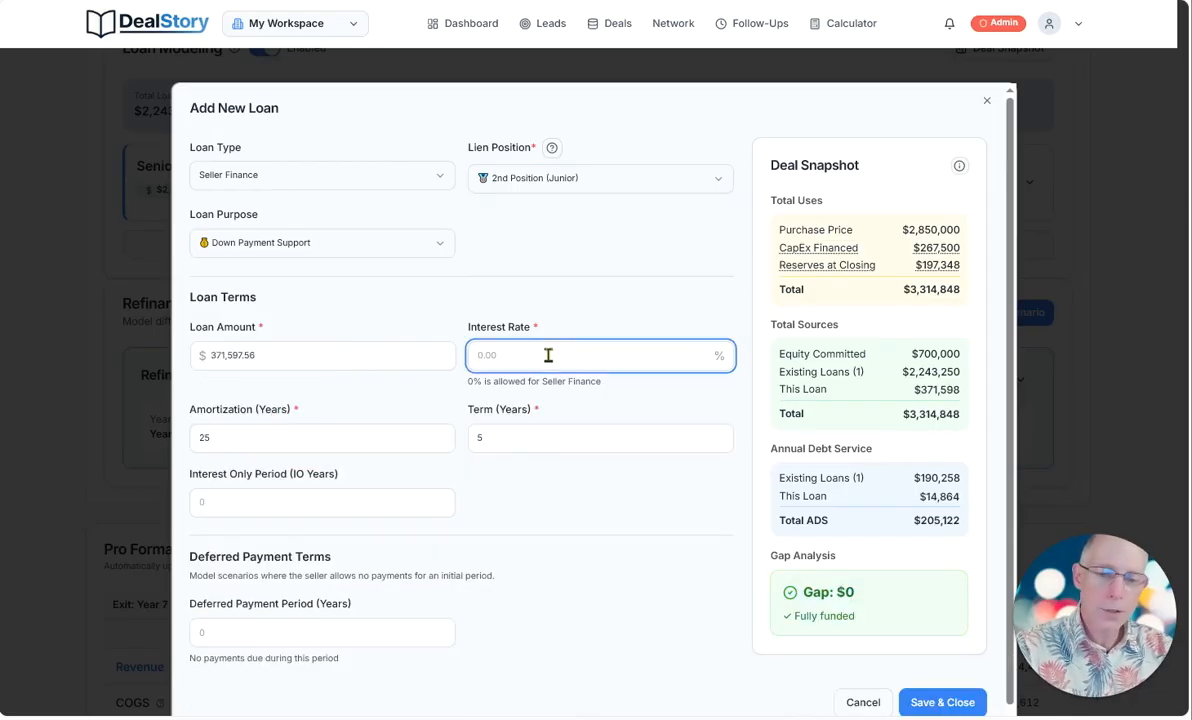
pyautogui.scroll(-1, 548, 355)
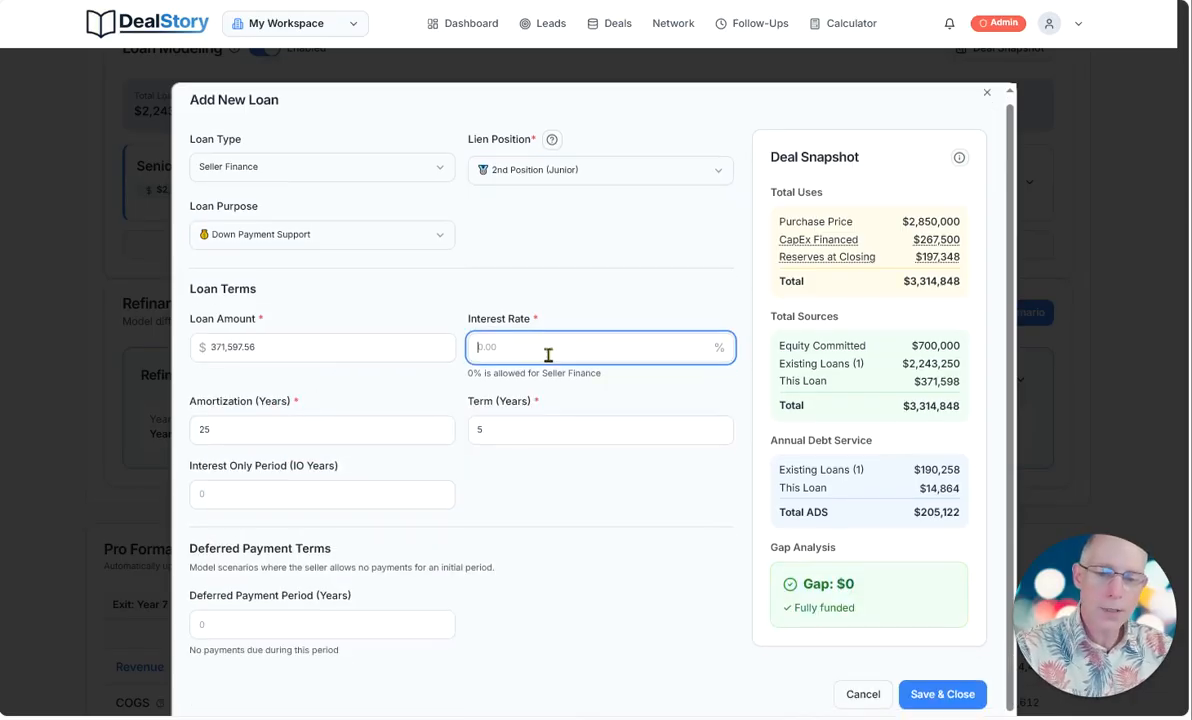
pyautogui.click(289, 434)
# Set the loan's deferred payment period to 3 years and its post-deferral interest rate to 3%.
pyautogui.click(269, 623)
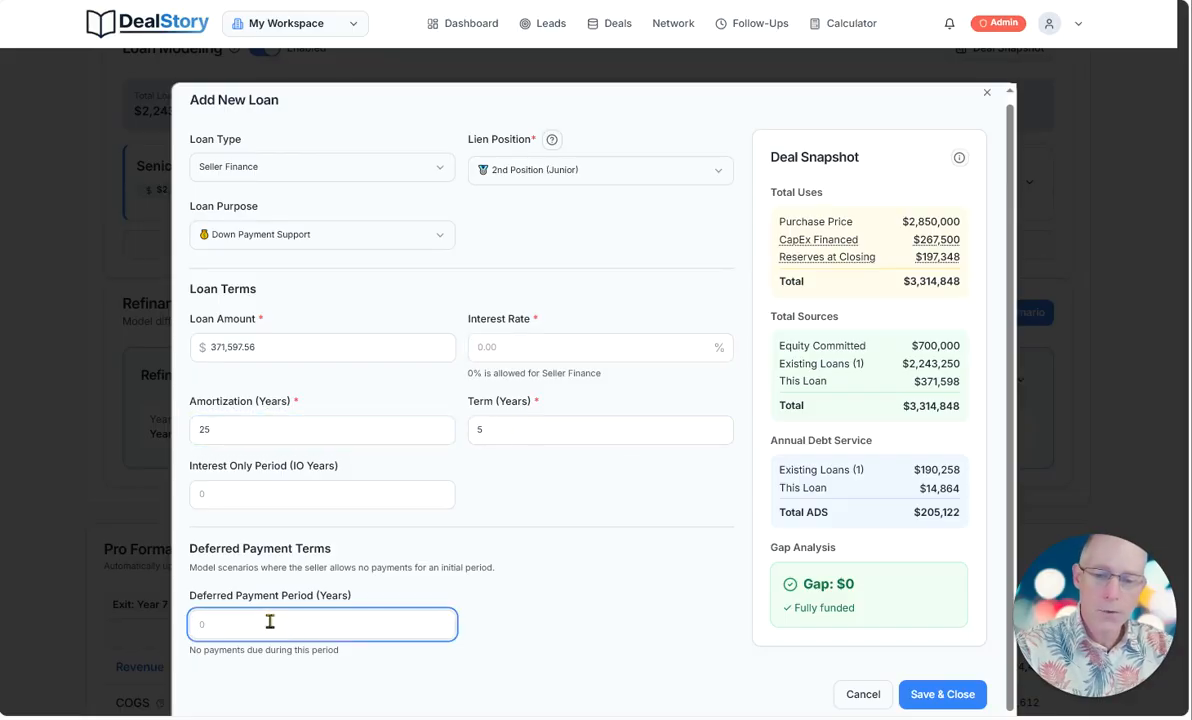
pyautogui.press('Tab')
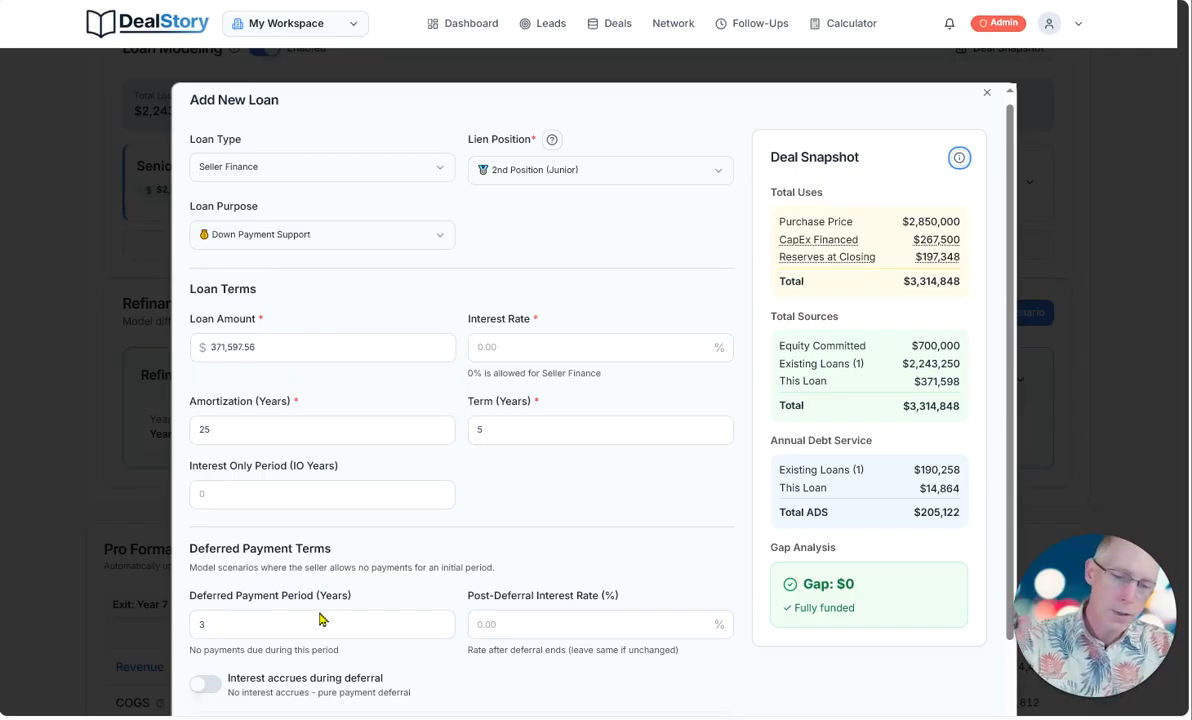
pyautogui.click(495, 624)
pyautogui.write('3')
pyautogui.press('Tab')
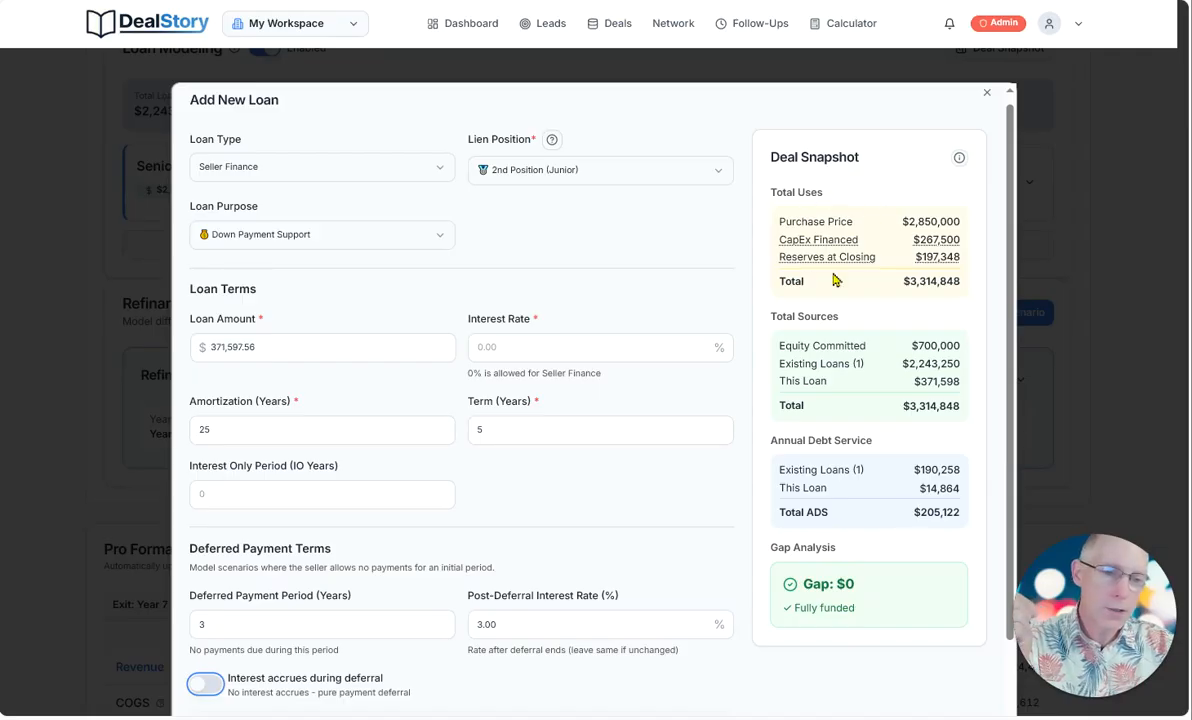
# Check the Reserves at Closing breakdown in the Deal Snapshot, then save the new Seller Finance loan.
pyautogui.moveTo(826, 262)
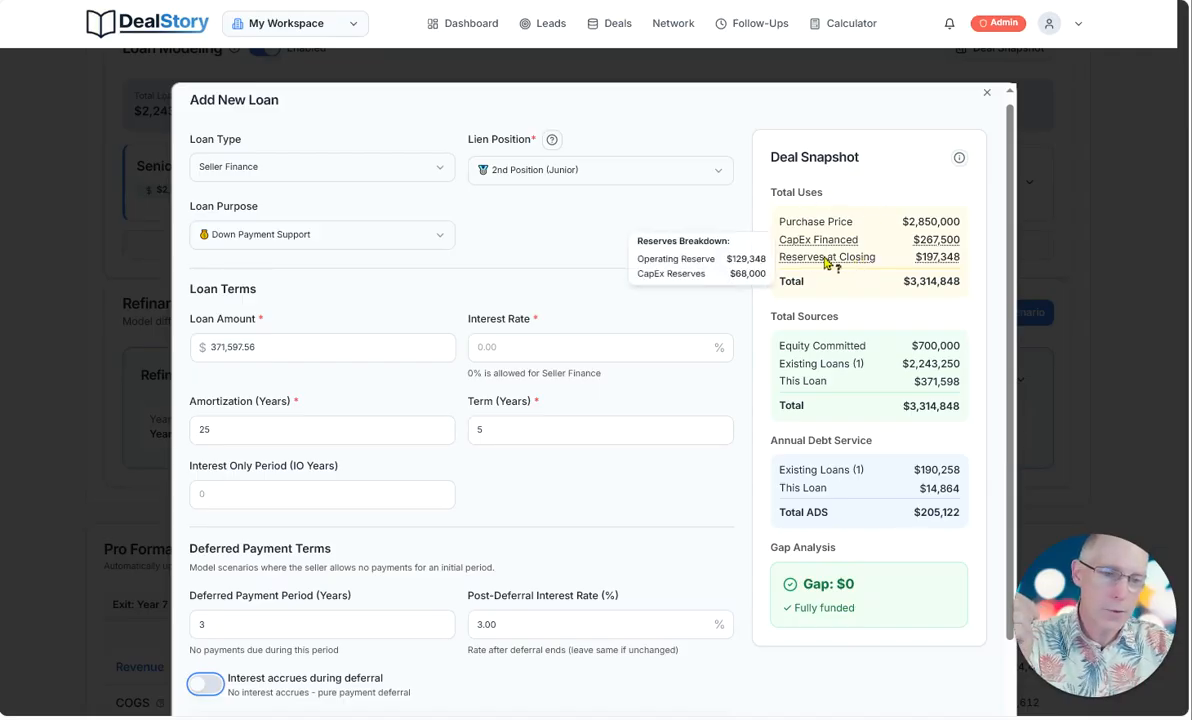
pyautogui.scroll(-2, 851, 590)
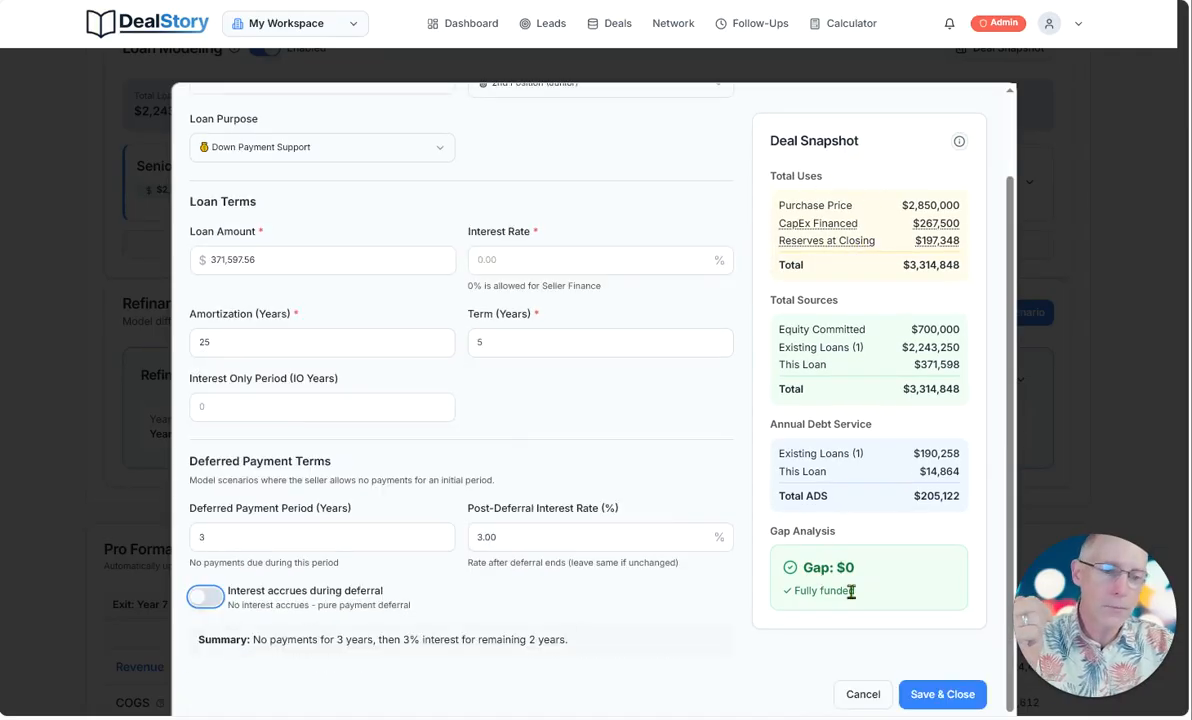
pyautogui.click(946, 696)
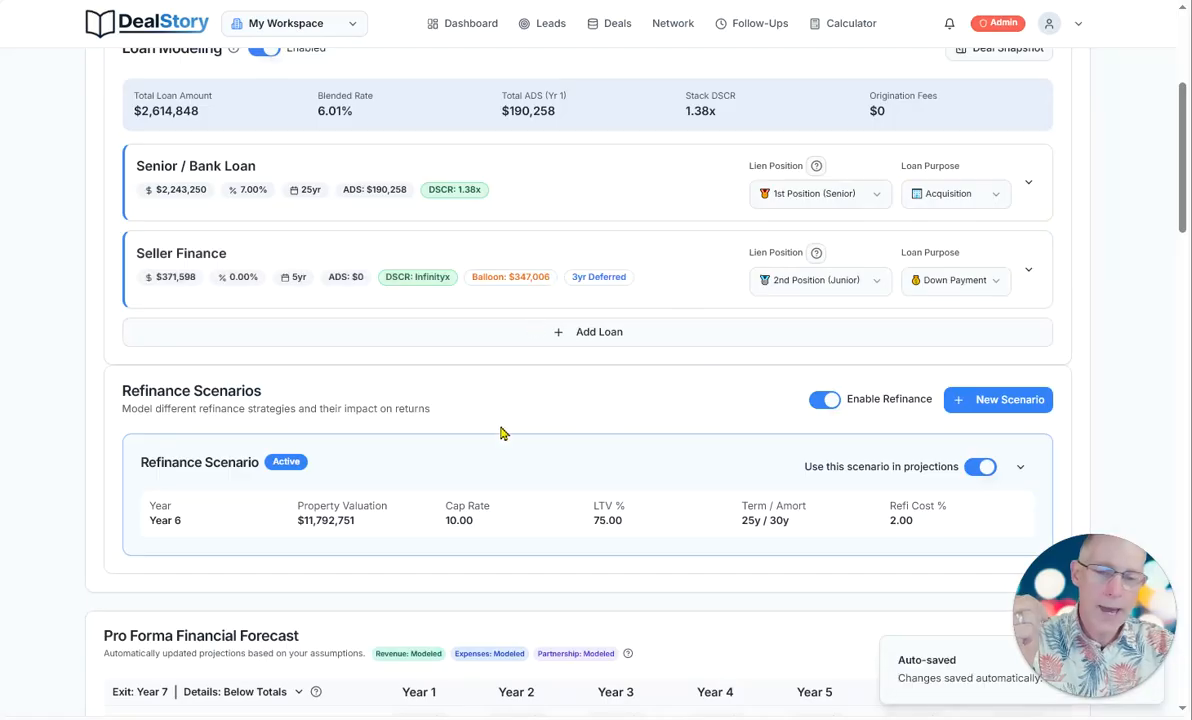
# Expand the active Refinance Scenario, open it for editing and include the Seller Finance loan in the loans to pay off.
pyautogui.click(1017, 469)
pyautogui.scroll(-2, 929, 474)
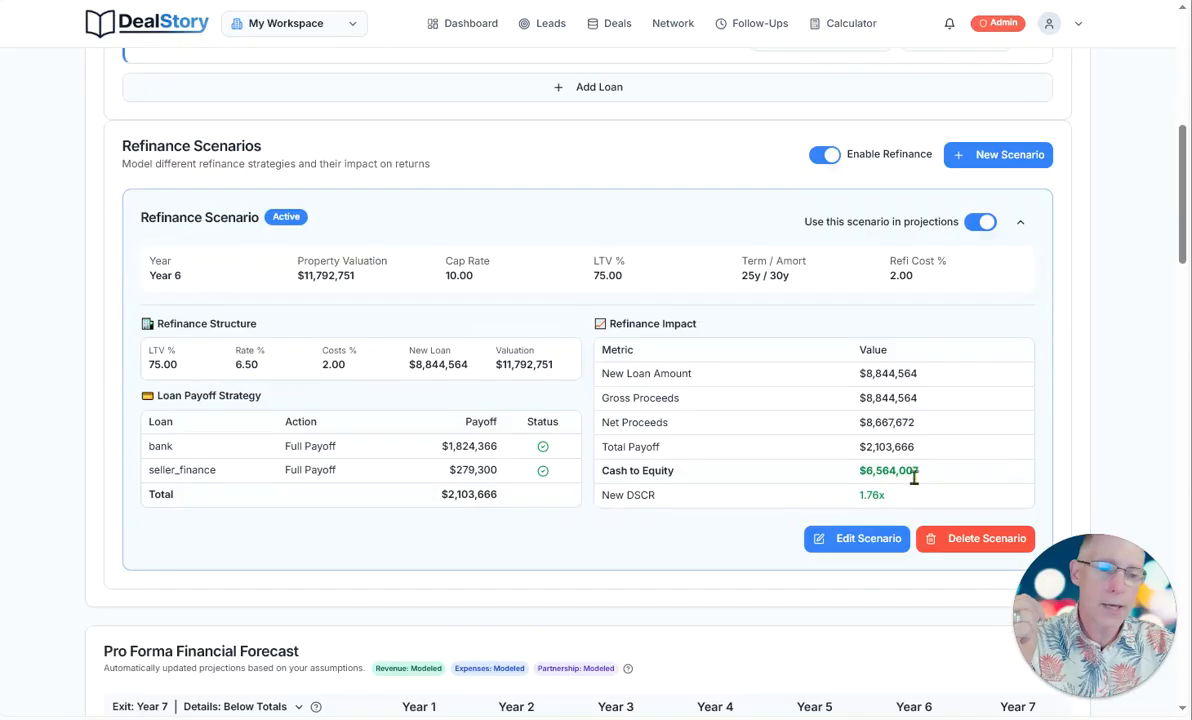
pyautogui.click(858, 540)
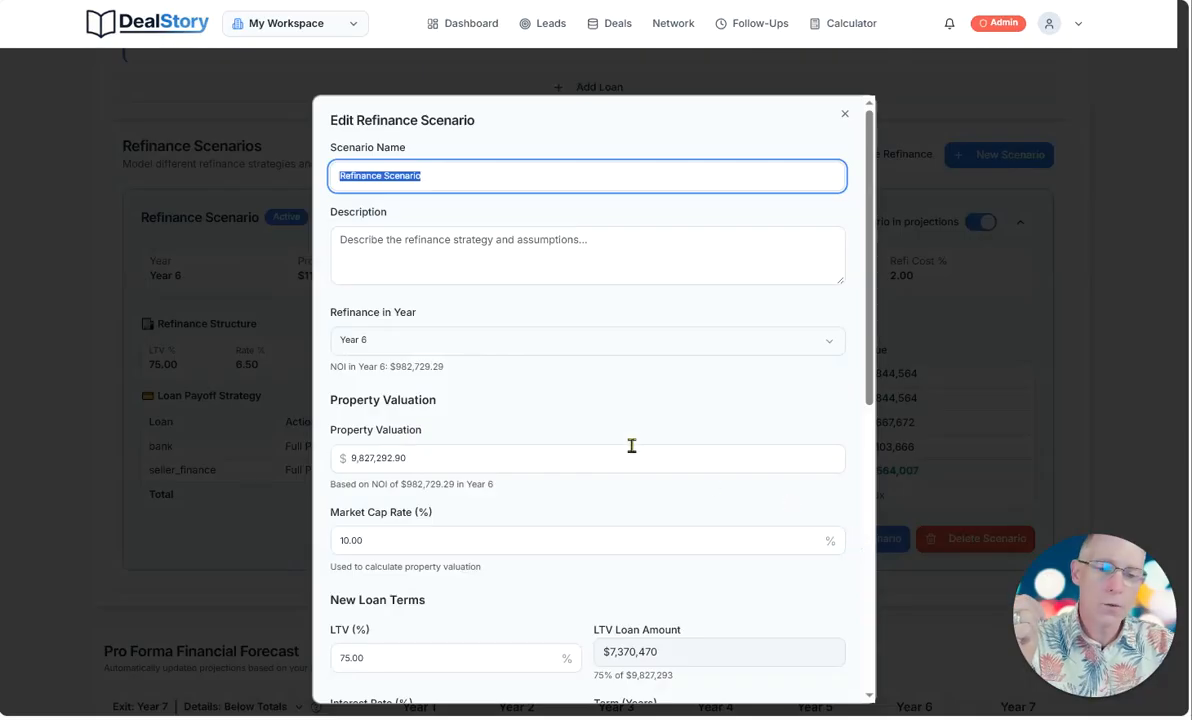
pyautogui.scroll(-4, 630, 444)
pyautogui.scroll(-2, 615, 466)
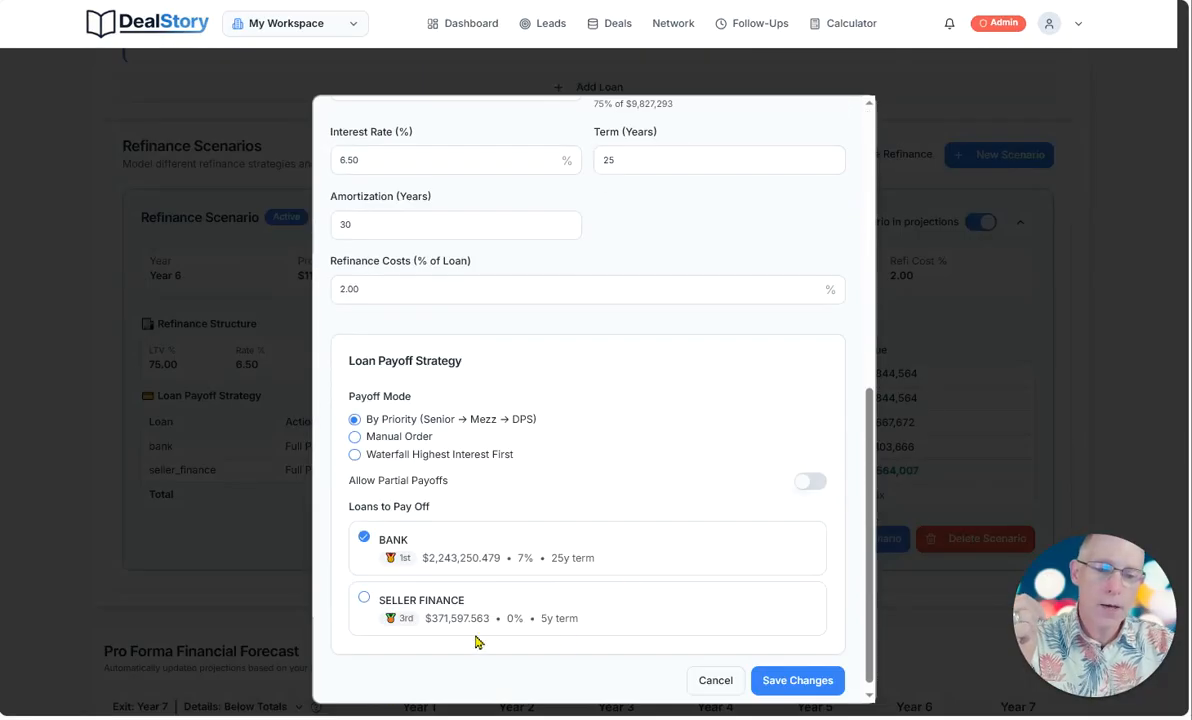
pyautogui.click(365, 600)
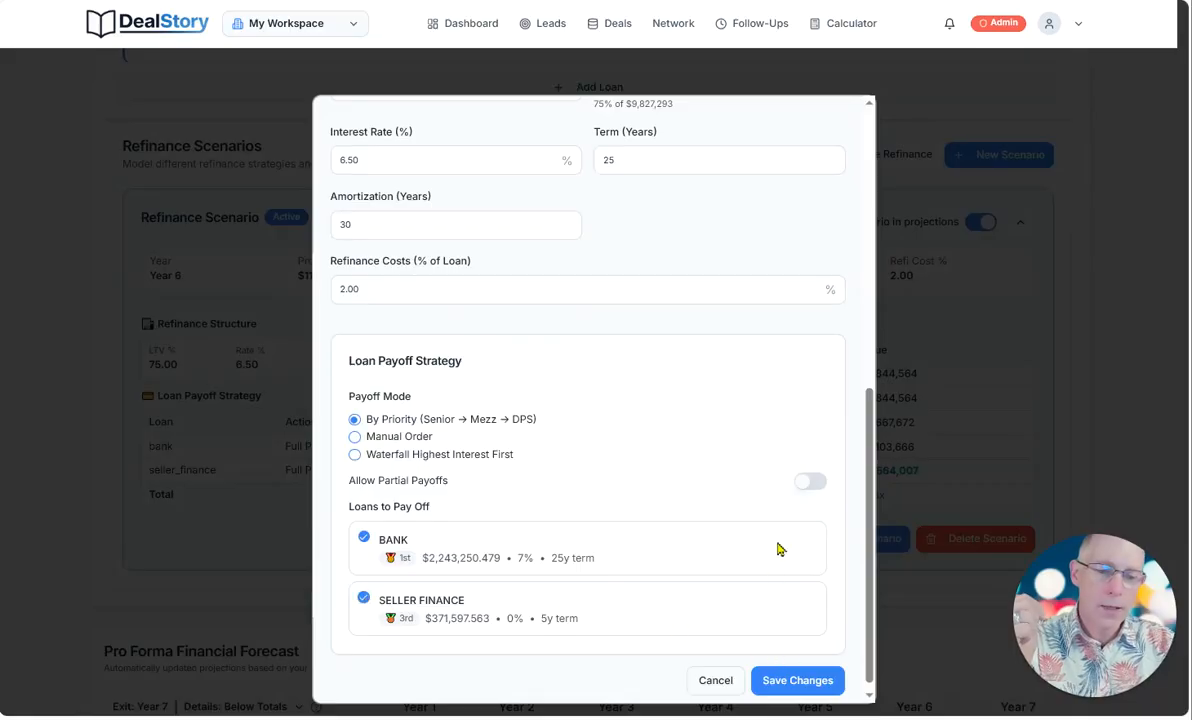
# Try a market cap rate of 8% in the refinance scenario and check the resulting property valuation.
pyautogui.scroll(6, 765, 545)
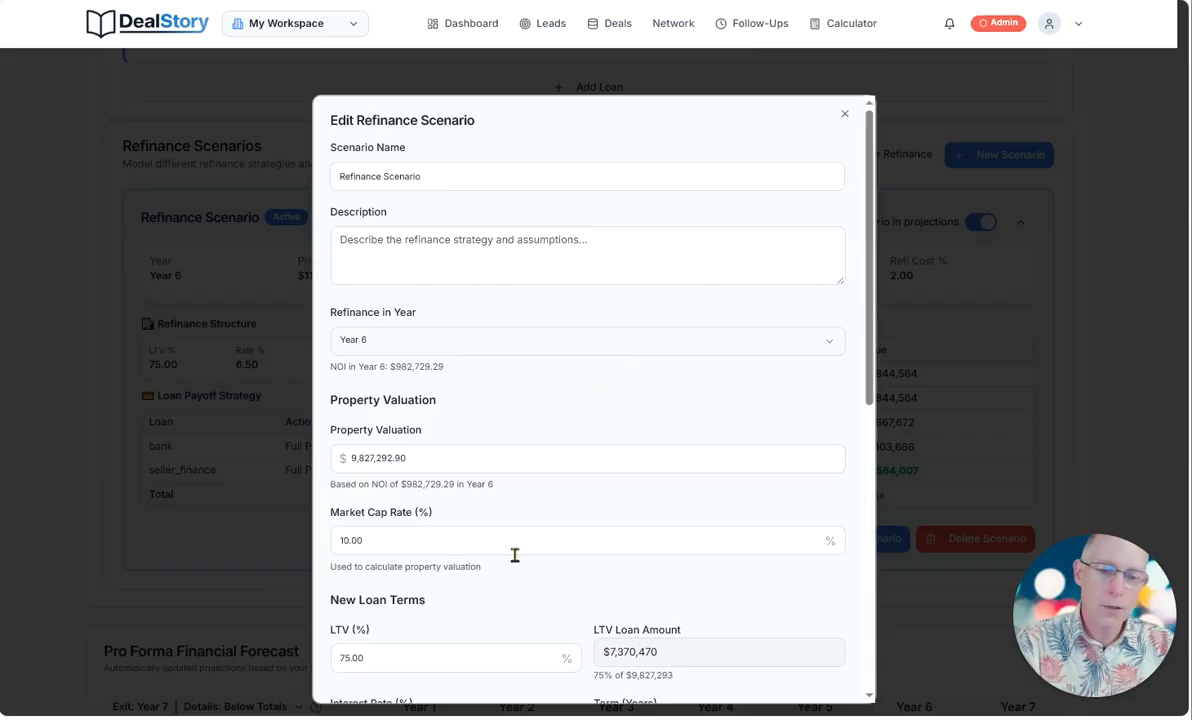
pyautogui.scroll(-1, 463, 548)
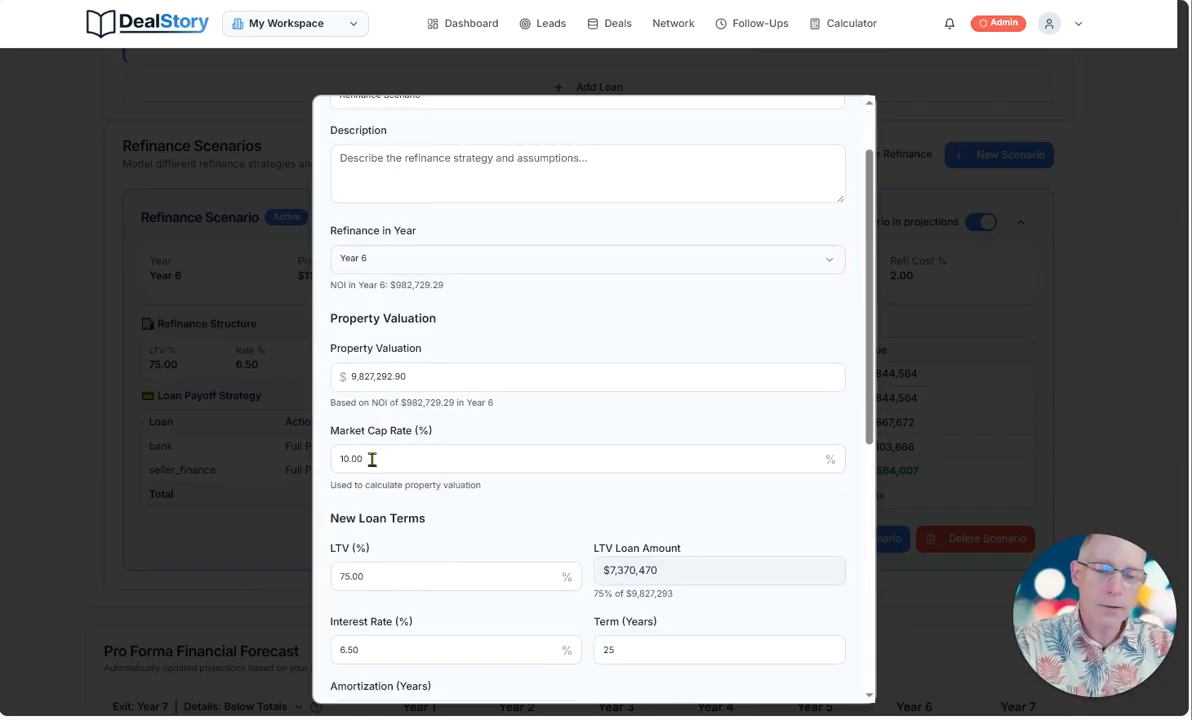
pyautogui.moveTo(371, 459); pyautogui.dragTo(316, 459)
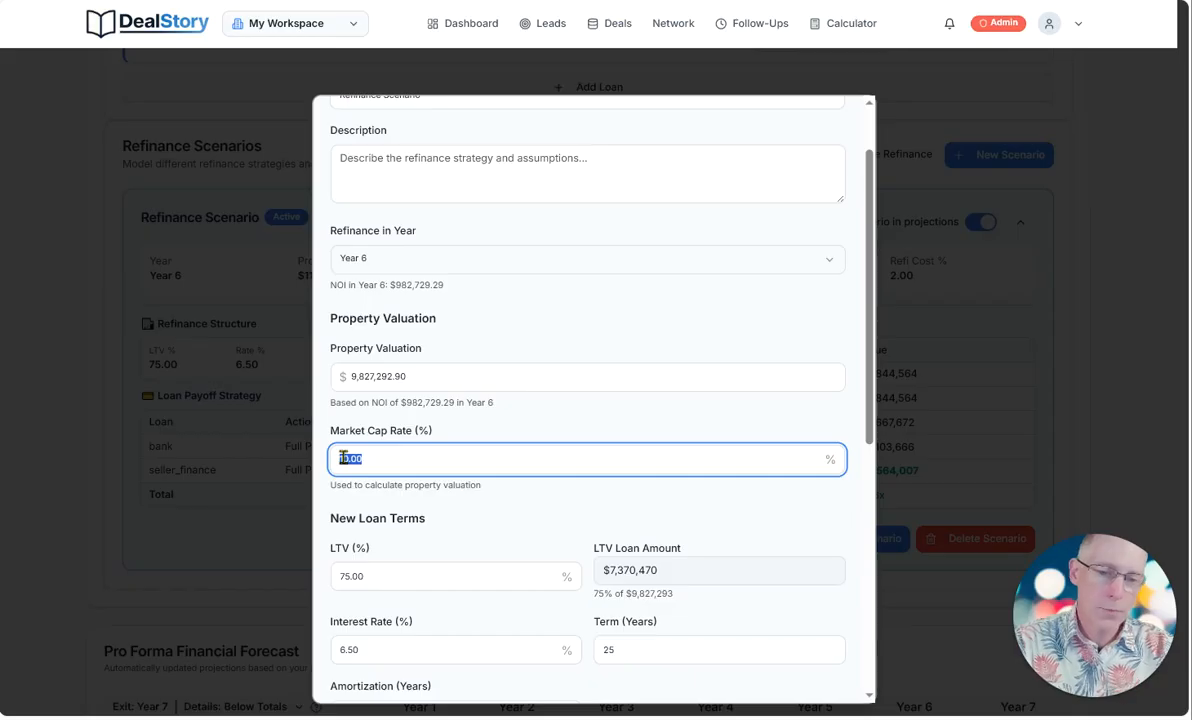
pyautogui.press('BackSpace')
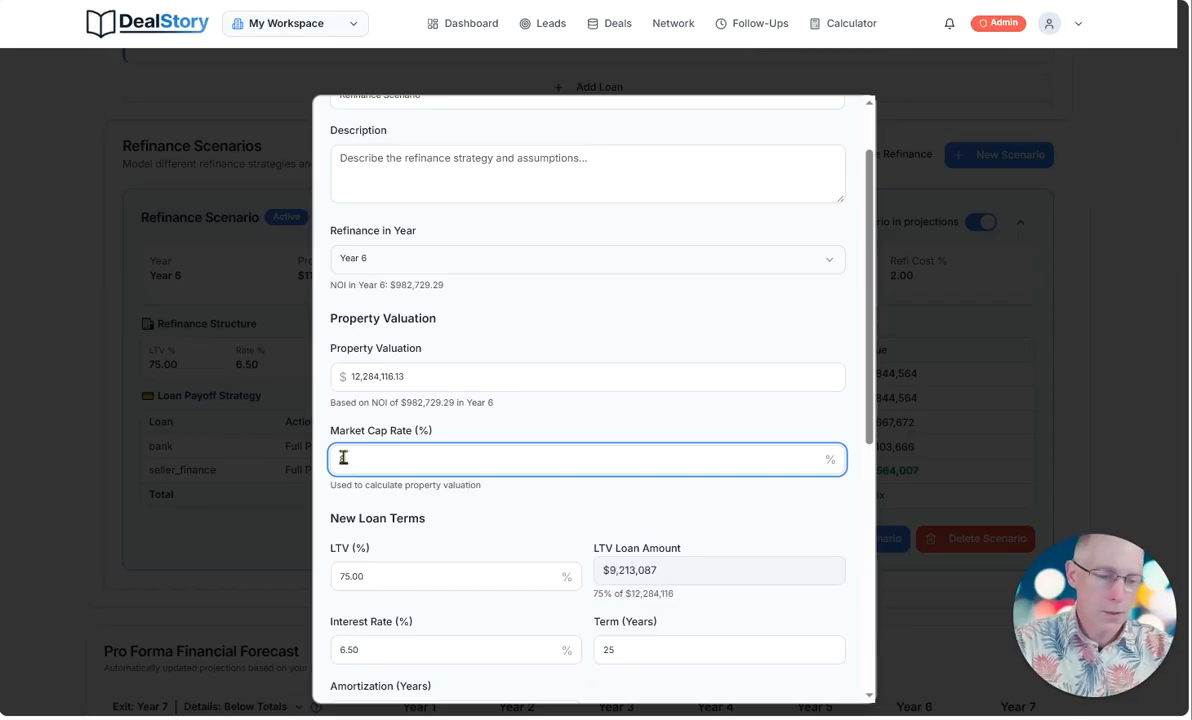
pyautogui.write('8')
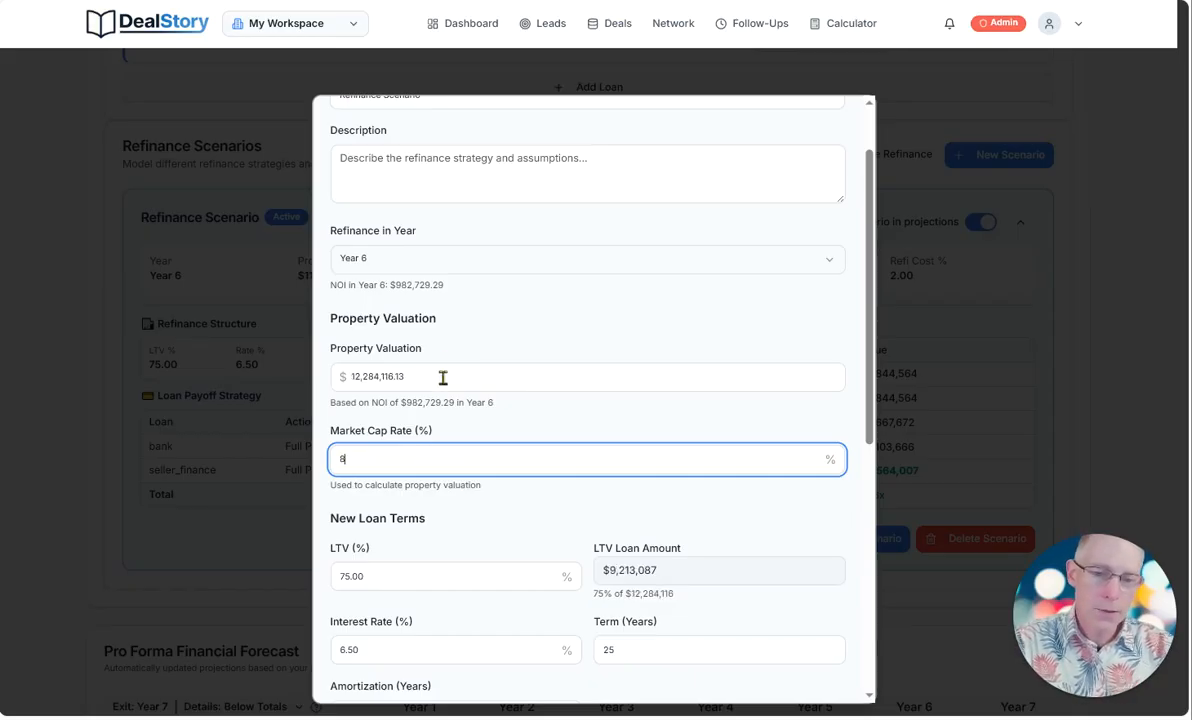
pyautogui.moveTo(442, 378); pyautogui.dragTo(303, 385)
# Set the refinance scenario's market cap rate to 10% and save the scenario's changes.
pyautogui.doubleClick(395, 460)
pyautogui.write('10')
pyautogui.click(564, 397)
pyautogui.scroll(-3, 632, 414)
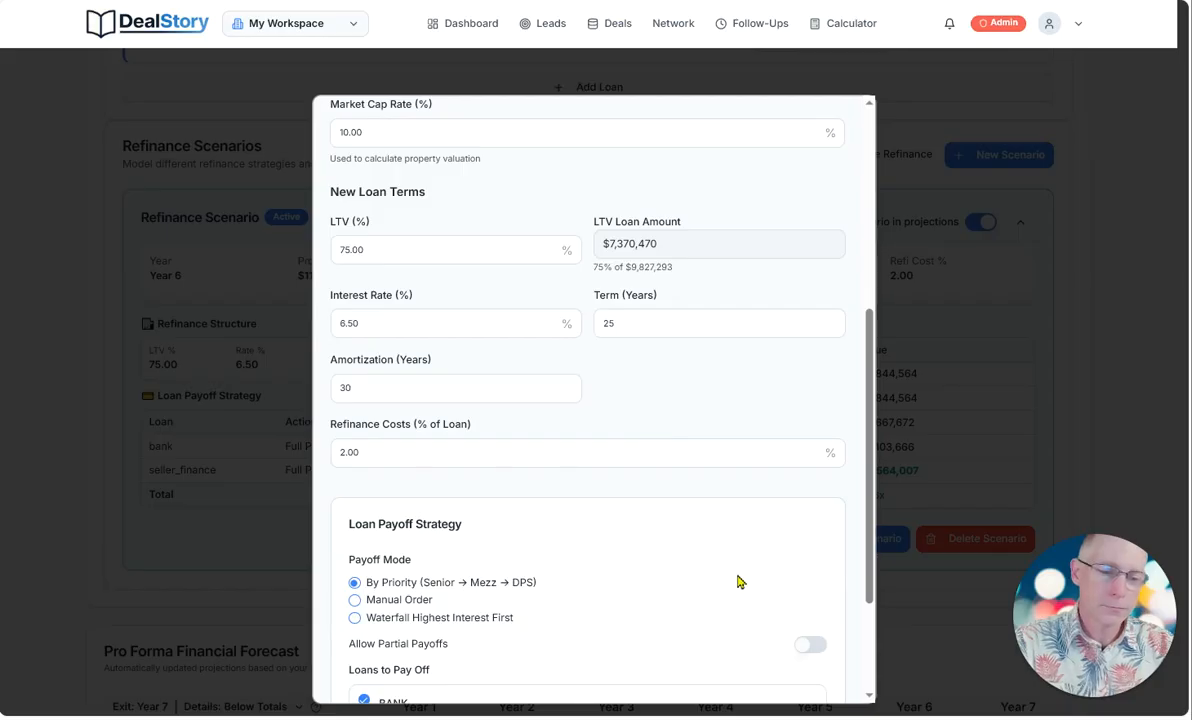
pyautogui.scroll(-2, 760, 600)
pyautogui.click(800, 670)
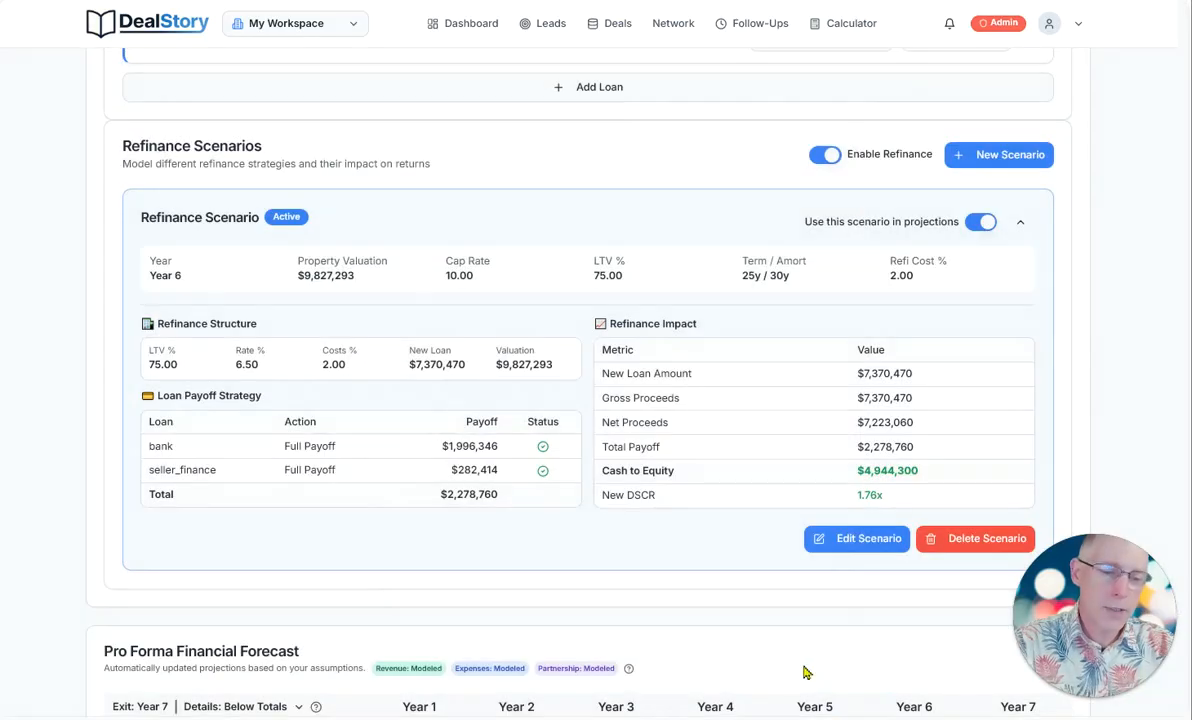
# Expand the Debt Service row in the Pro Forma Financial Forecast to examine the yearly payments per loan.
pyautogui.scroll(-4, 615, 460)
pyautogui.scroll(-1, 620, 478)
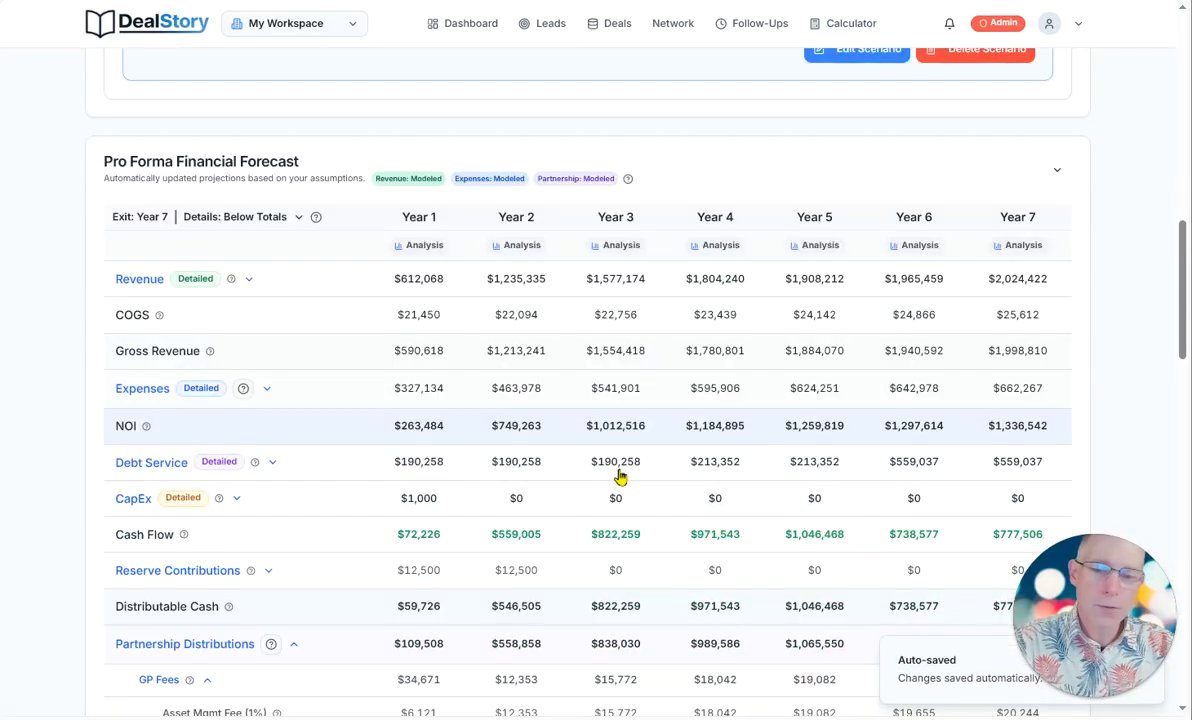
pyautogui.click(274, 464)
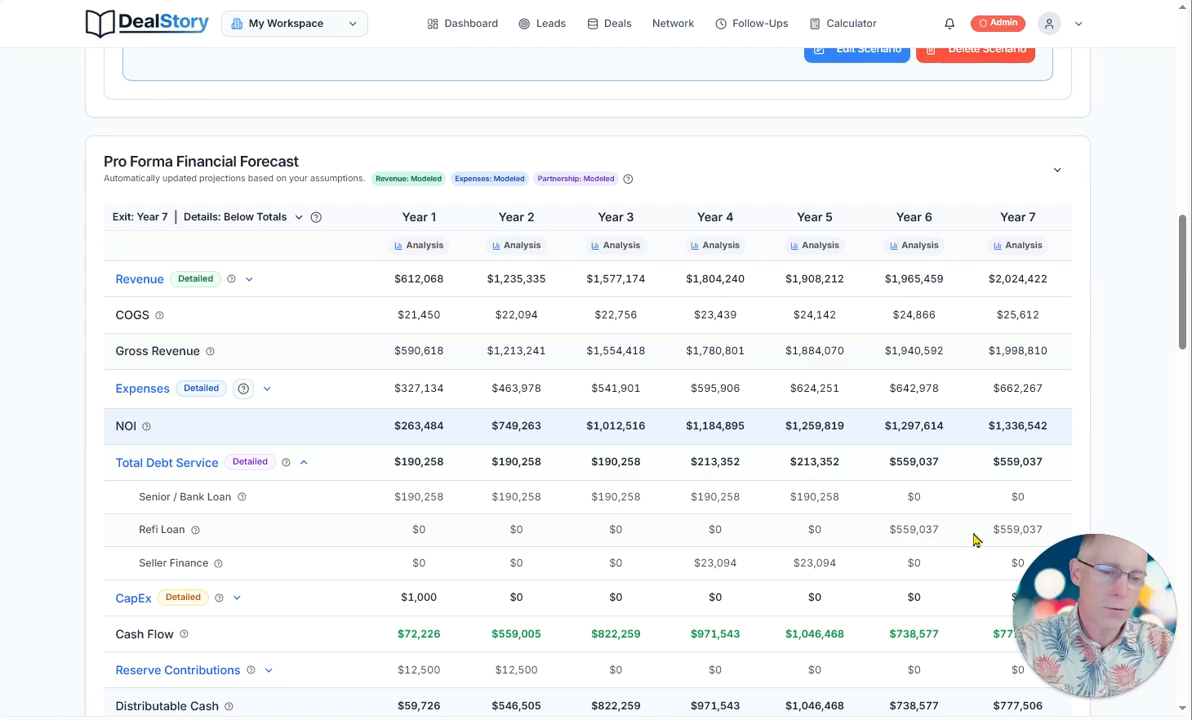
# Open the deal's Investment Summary, read it from the deal snapshot through the exit strategy, and close it.
pyautogui.scroll(9, 910, 470)
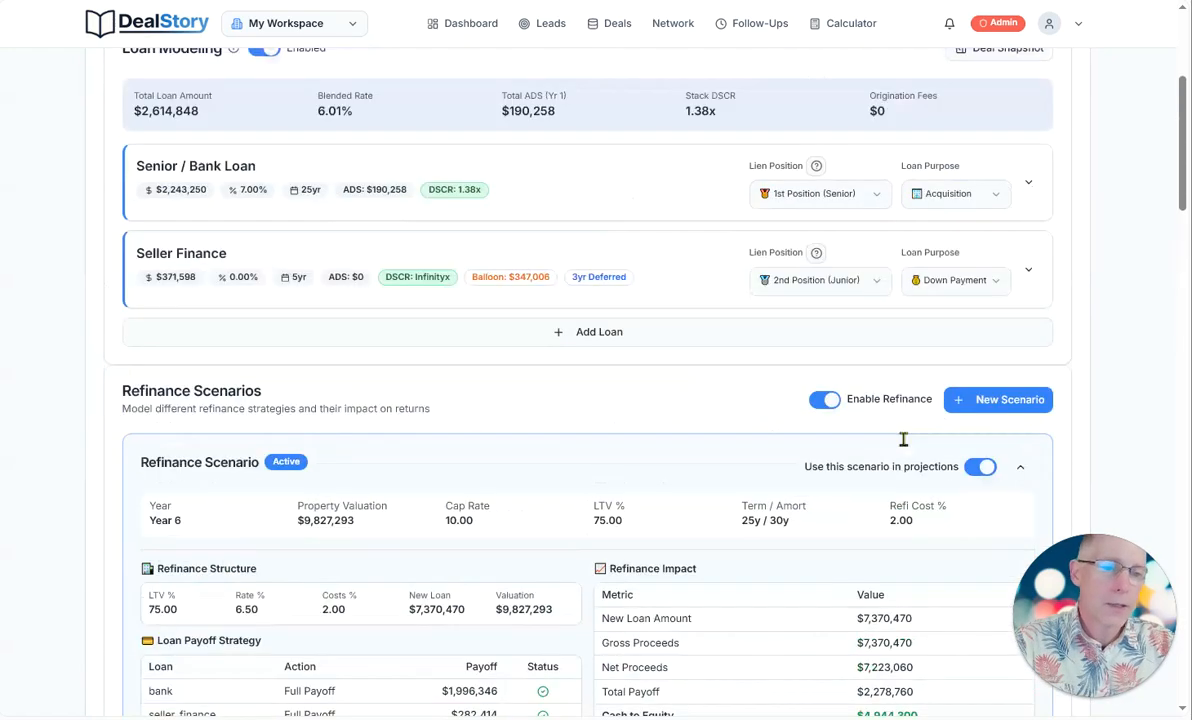
pyautogui.scroll(4, 903, 440)
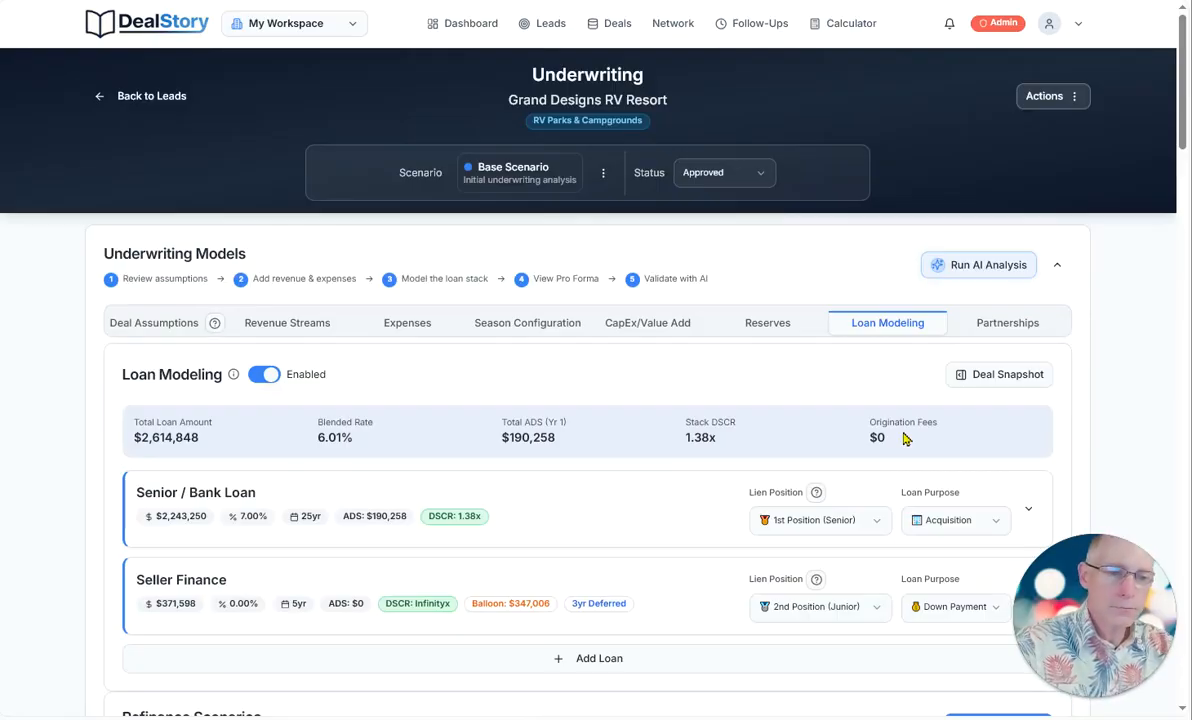
pyautogui.click(1058, 108)
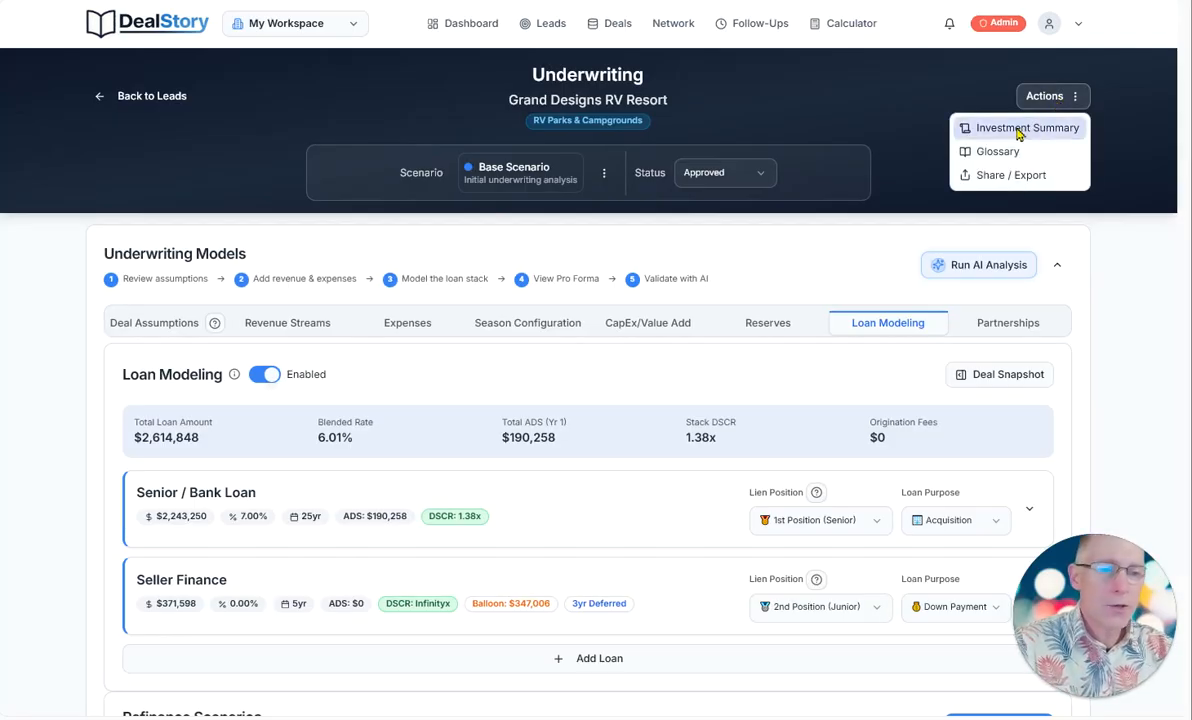
pyautogui.click(1020, 130)
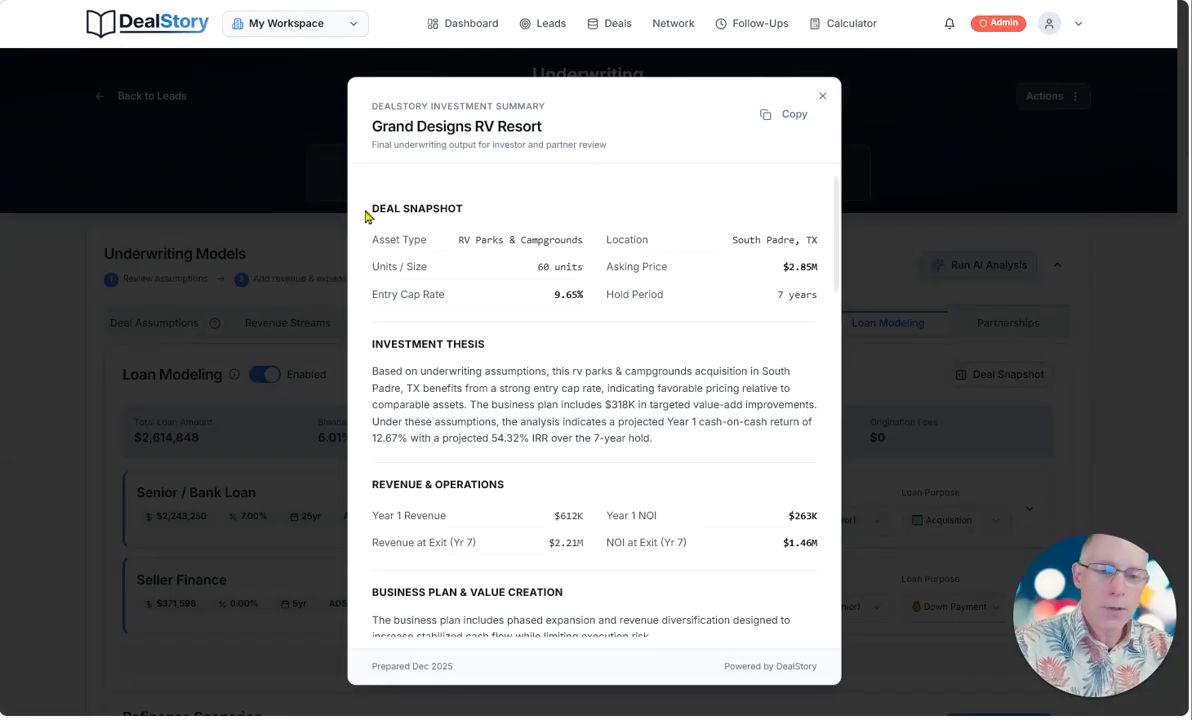
pyautogui.scroll(-5, 479, 344)
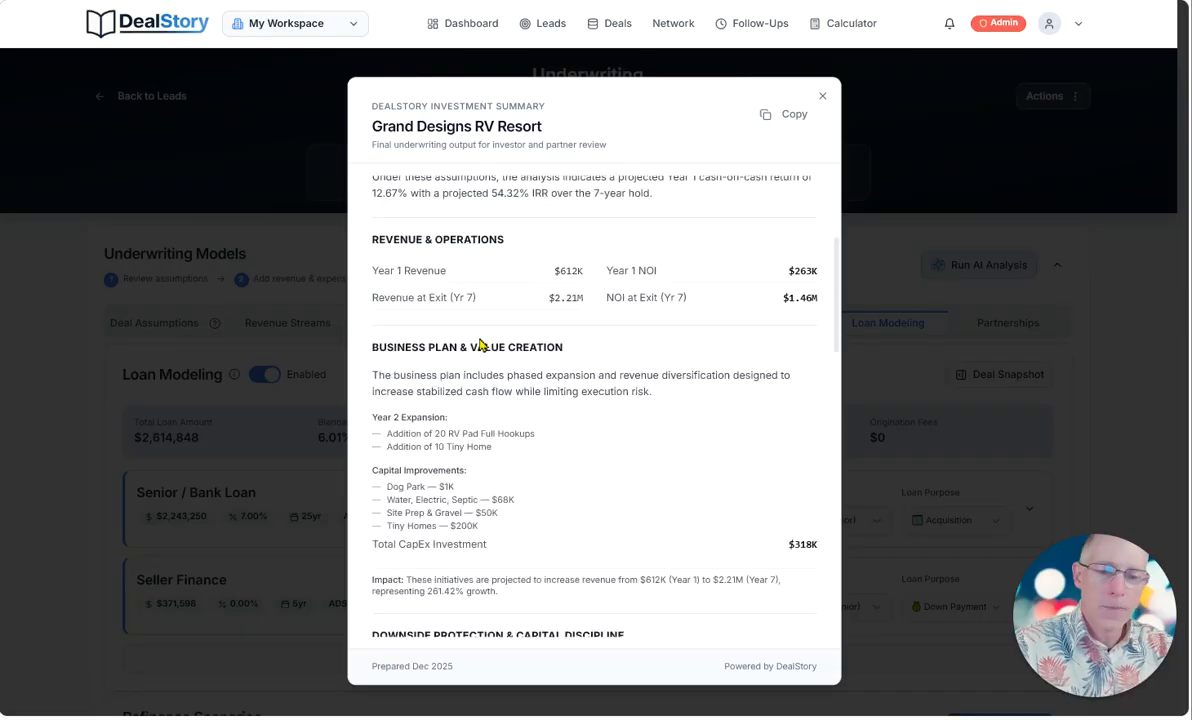
pyautogui.scroll(-1, 481, 344)
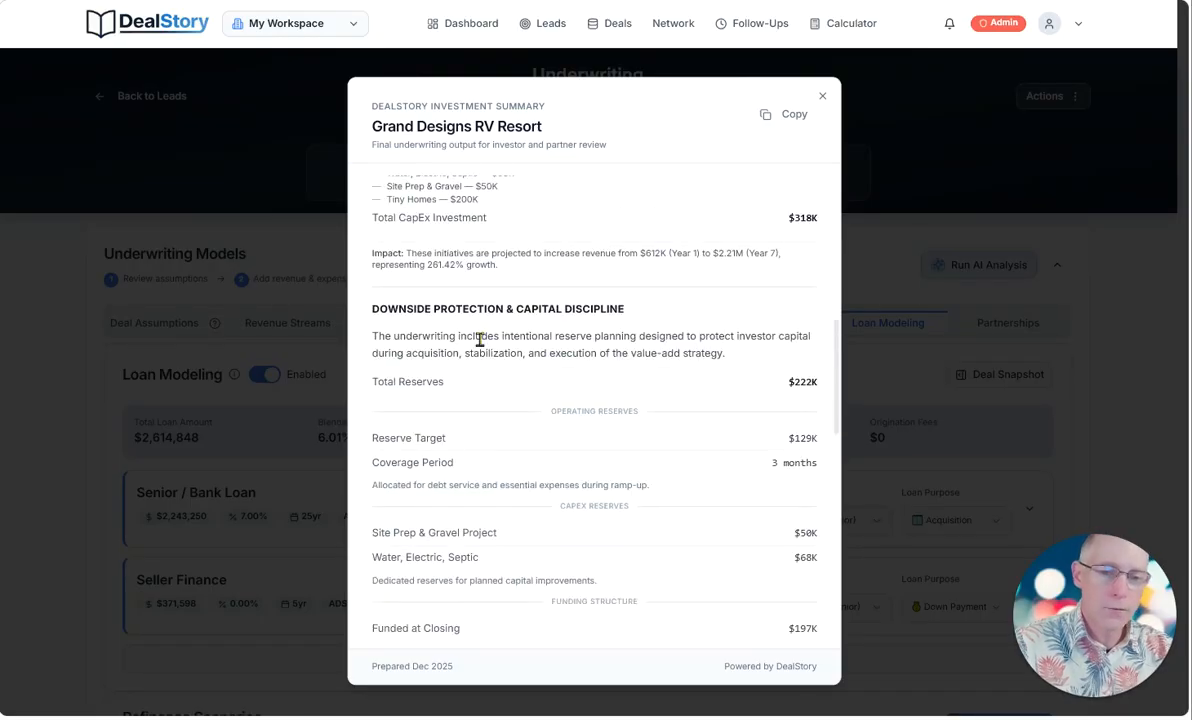
pyautogui.moveTo(416, 313); pyautogui.dragTo(628, 322)
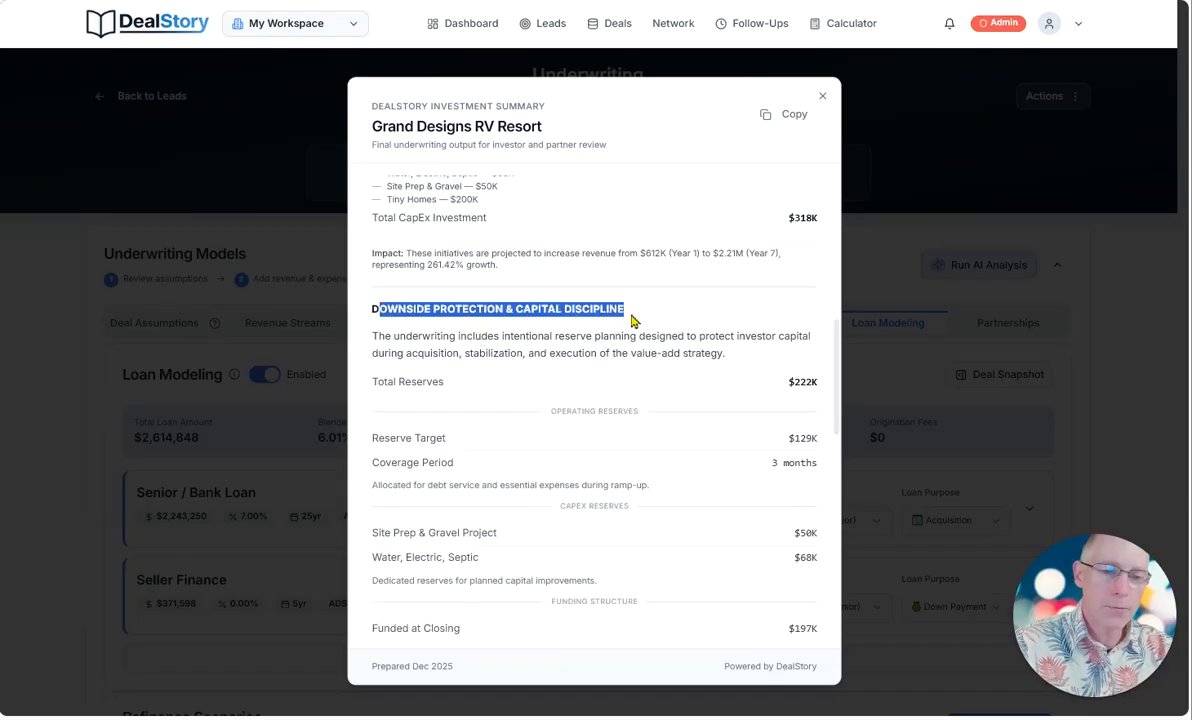
pyautogui.click(637, 321)
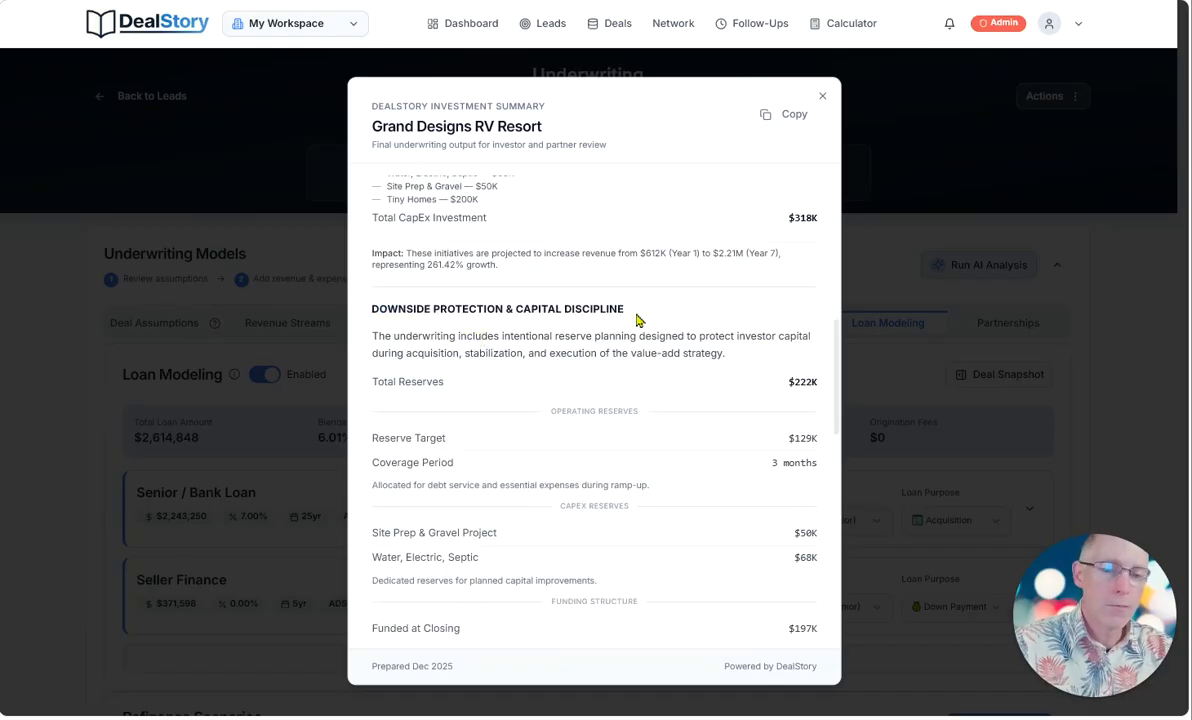
pyautogui.scroll(-3, 640, 360)
pyautogui.scroll(-5, 637, 373)
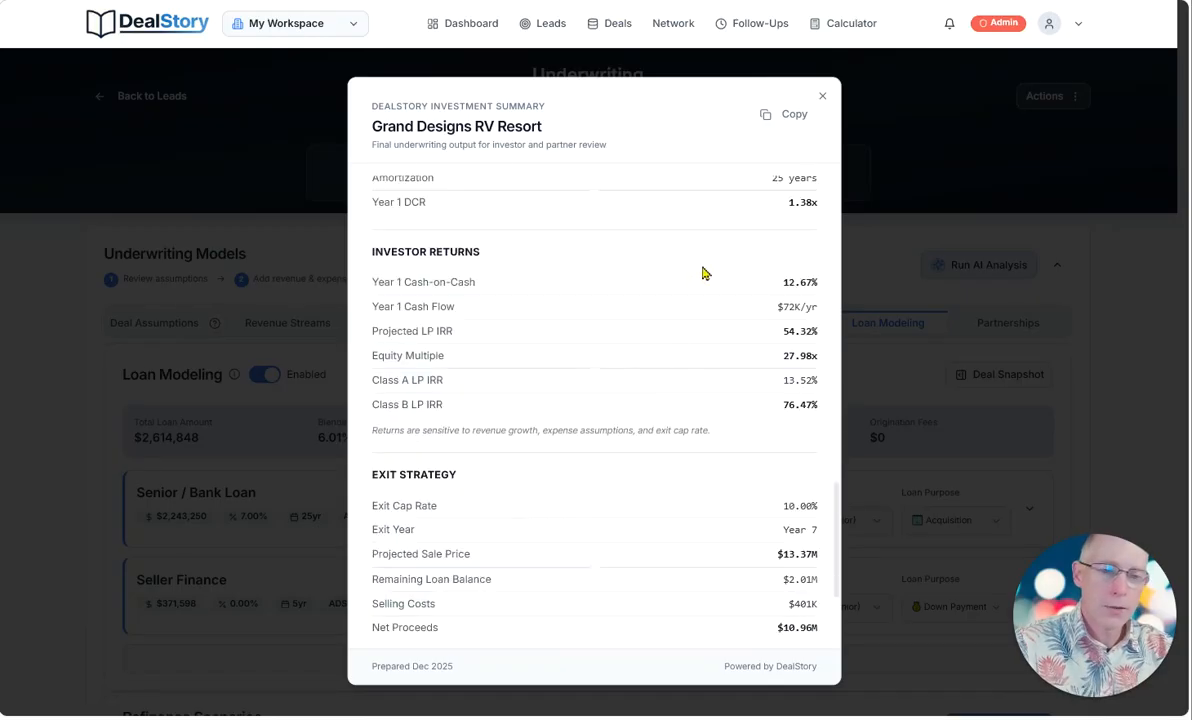
pyautogui.click(822, 96)
# Create an unnamed shareable snapshot link of the underwriting that shares every section except Hold Period Scenarios, then close the sharing dialog.
pyautogui.click(1046, 96)
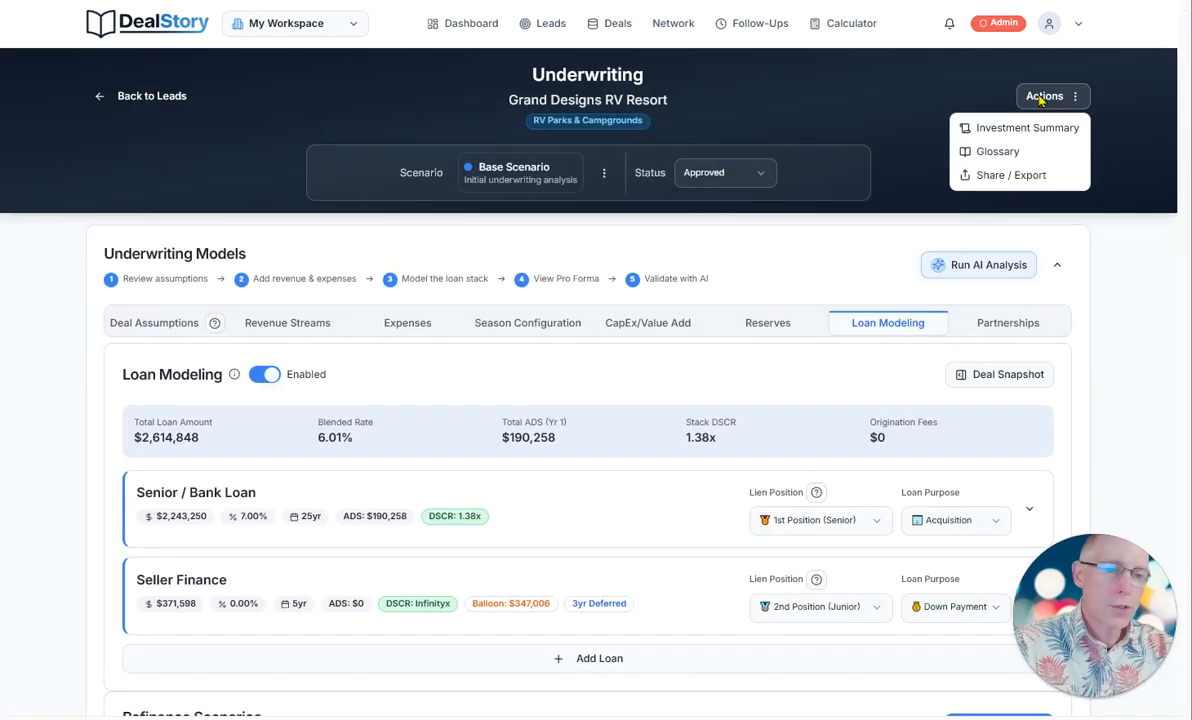
pyautogui.click(1006, 175)
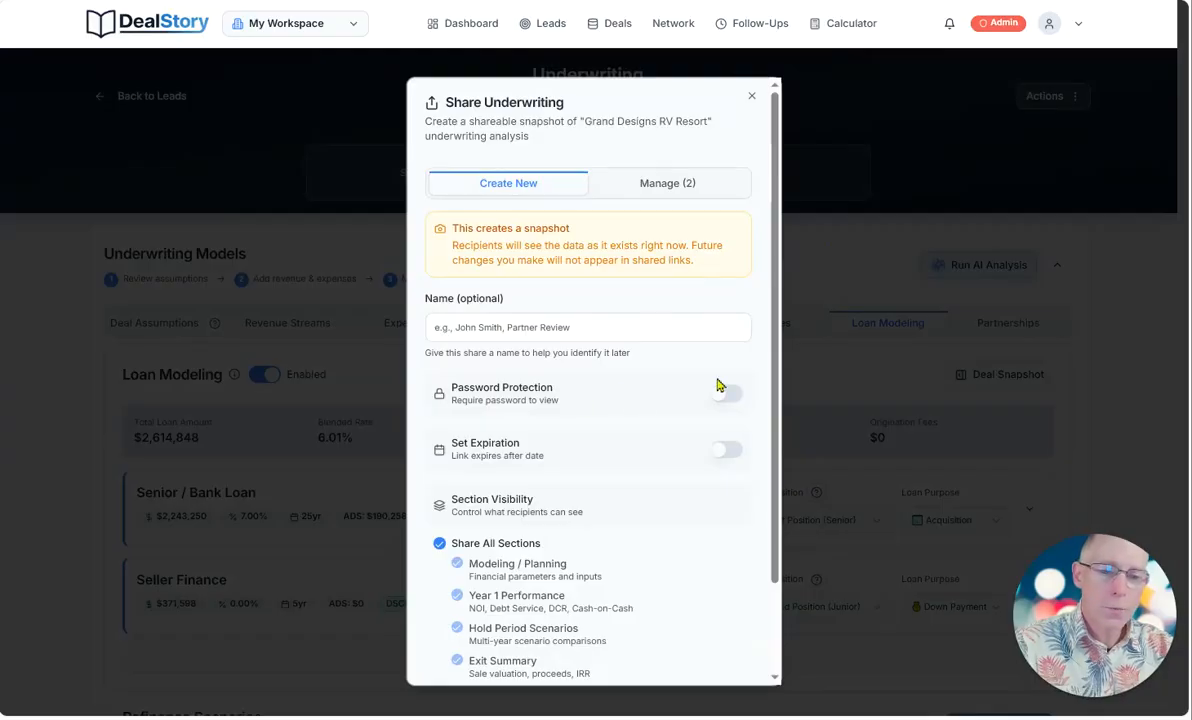
pyautogui.scroll(-2, 585, 456)
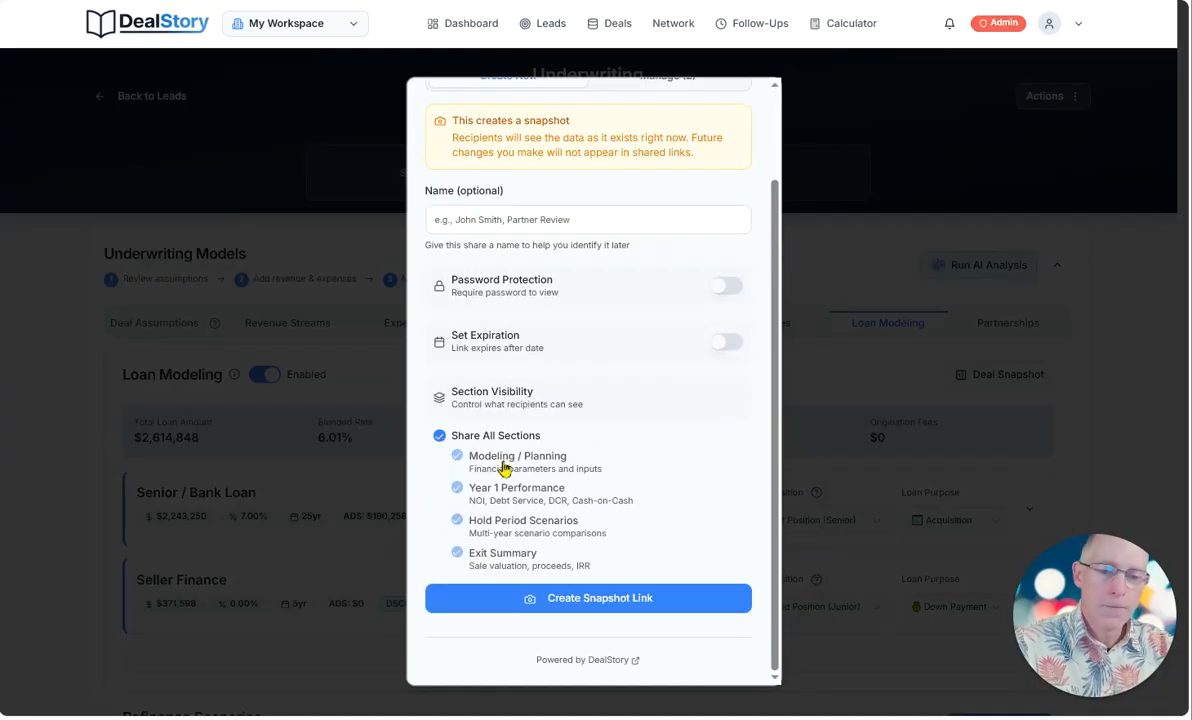
pyautogui.click(440, 437)
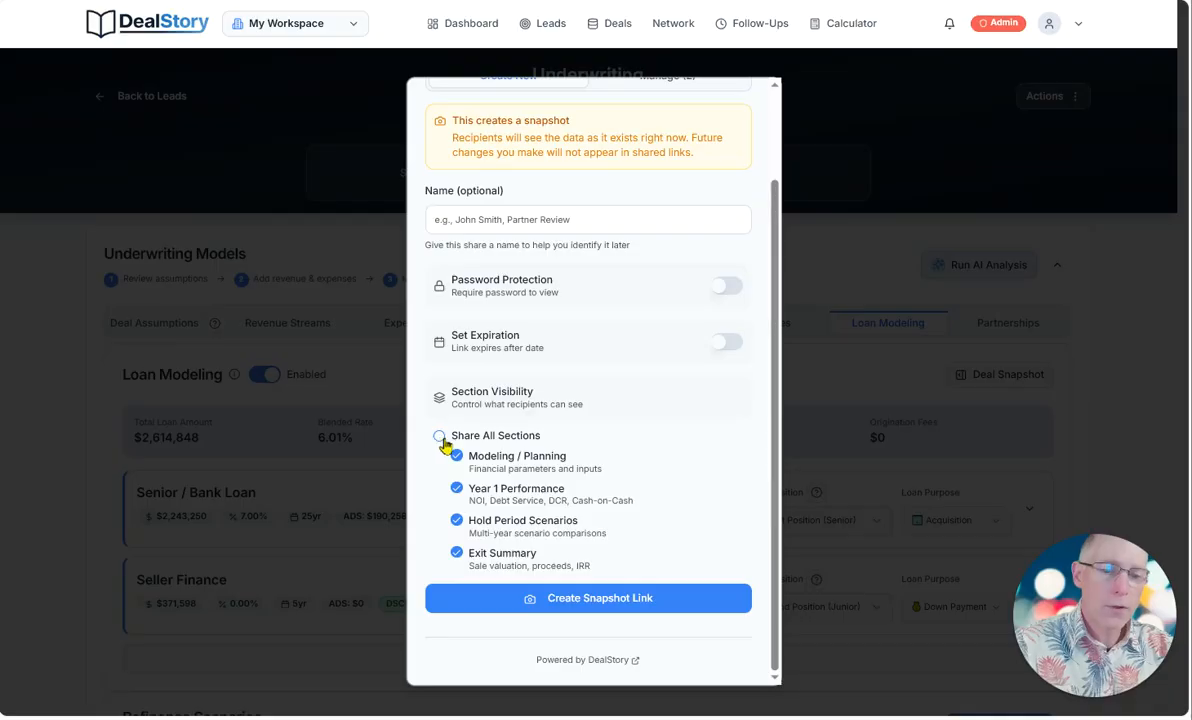
pyautogui.click(457, 522)
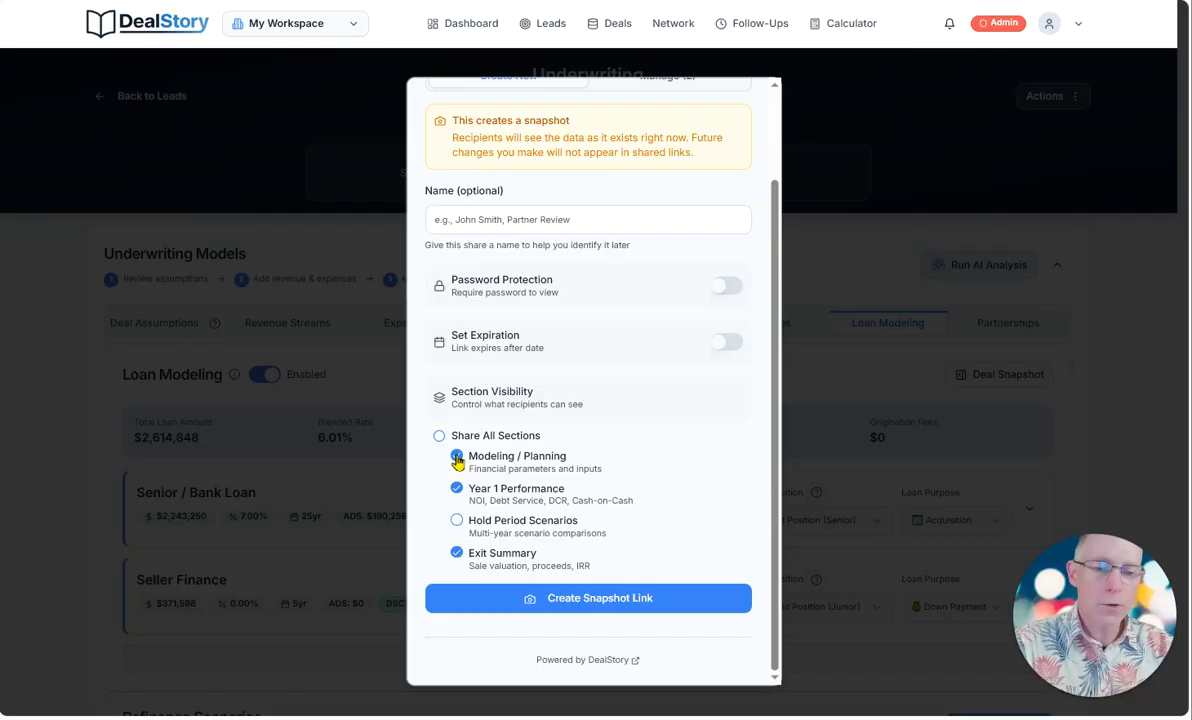
pyautogui.click(530, 600)
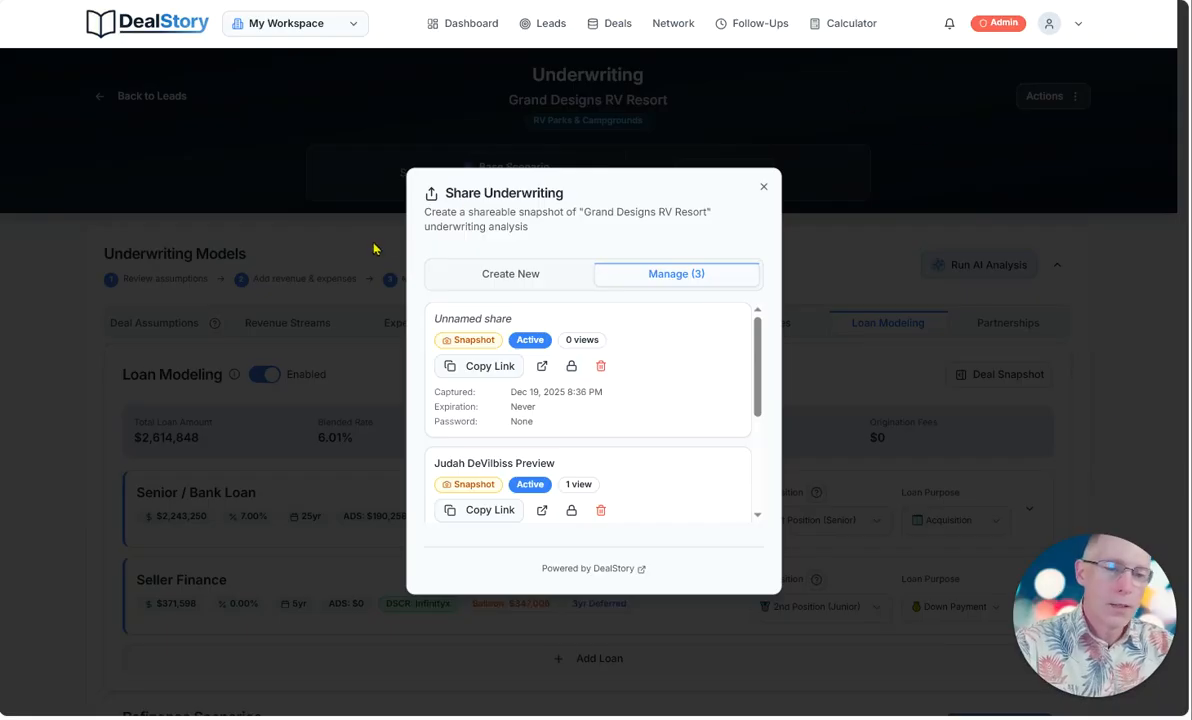
pyautogui.click(765, 191)
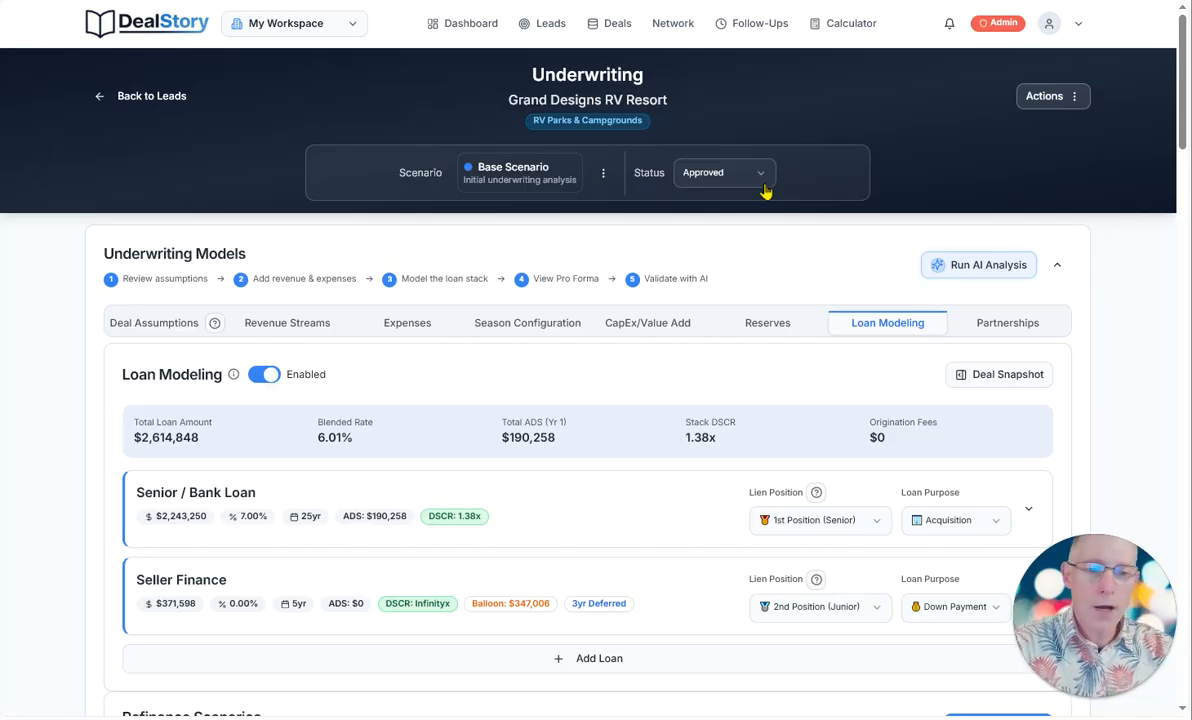
# Open the feedback form from the page footer and show its Report Bug section.
pyautogui.scroll(-20, 754, 312)
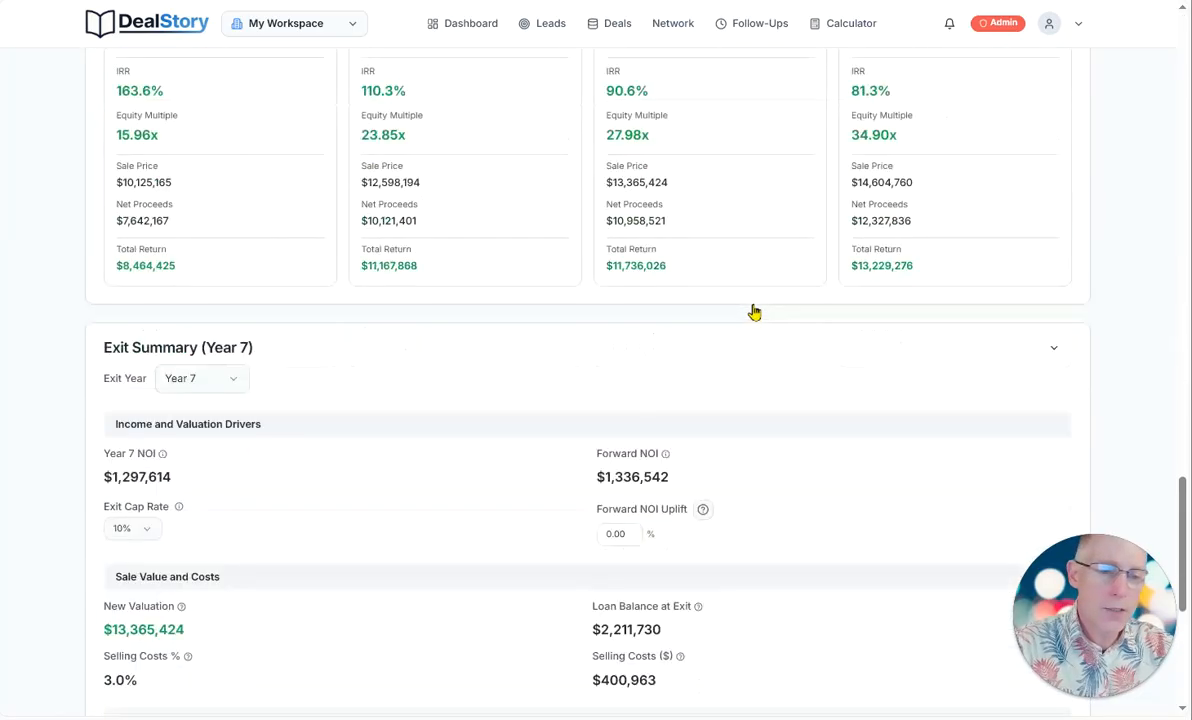
pyautogui.scroll(-5, 754, 312)
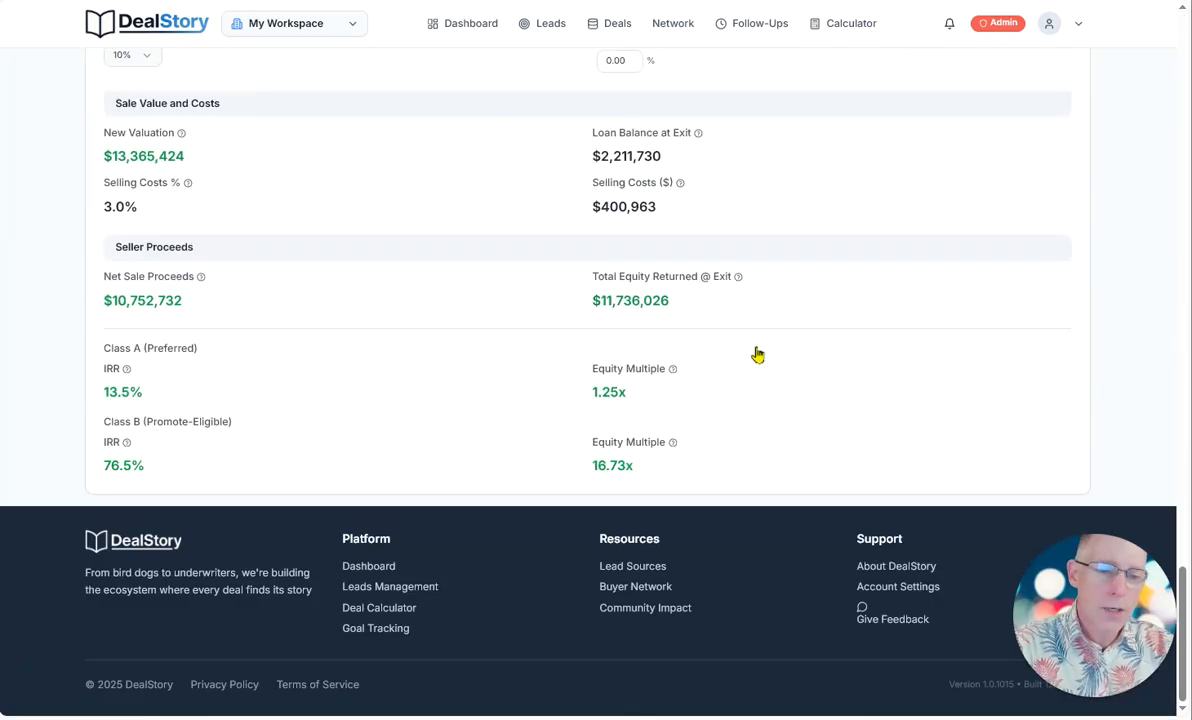
pyautogui.click(866, 619)
pyautogui.click(570, 127)
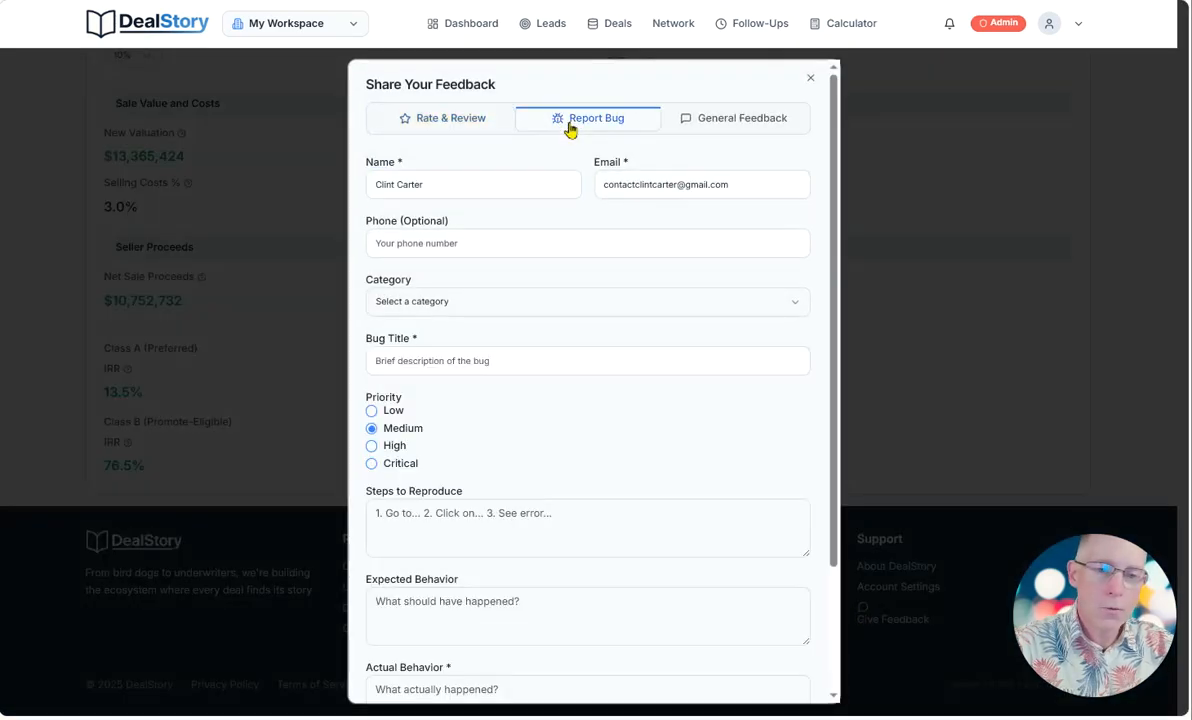